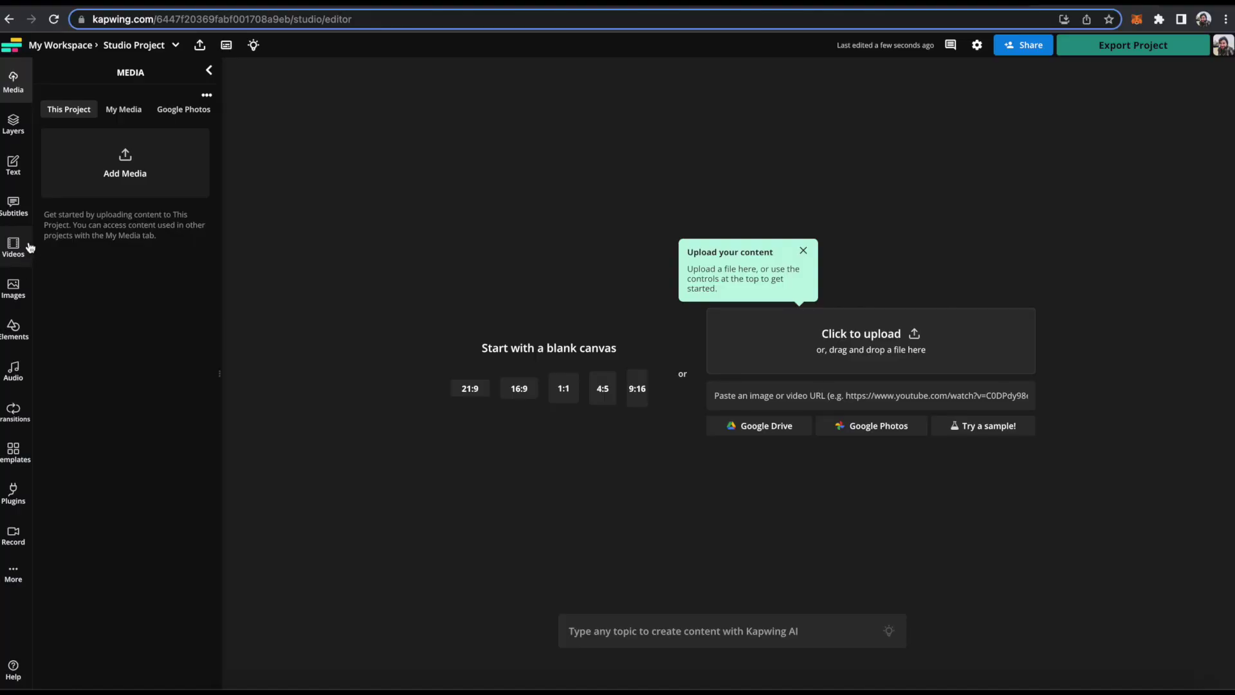
Add the overhead desk clip from Kapwing's business stock videos to the project
click(22, 251)
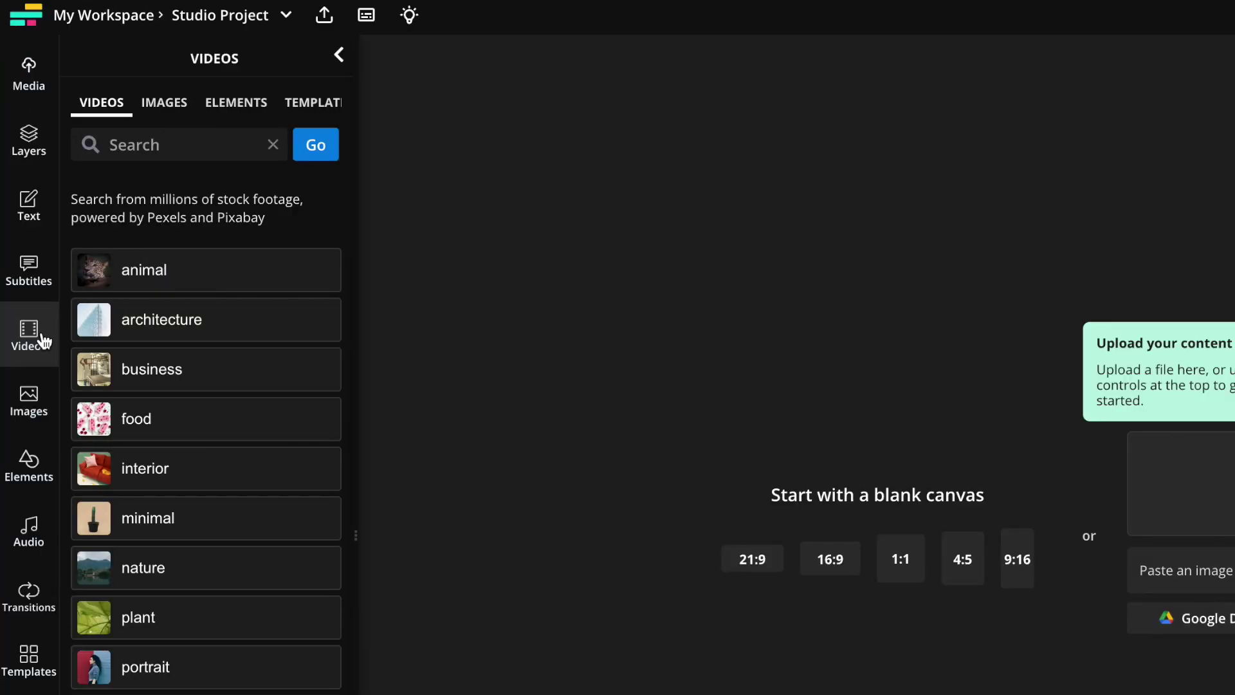
click(182, 365)
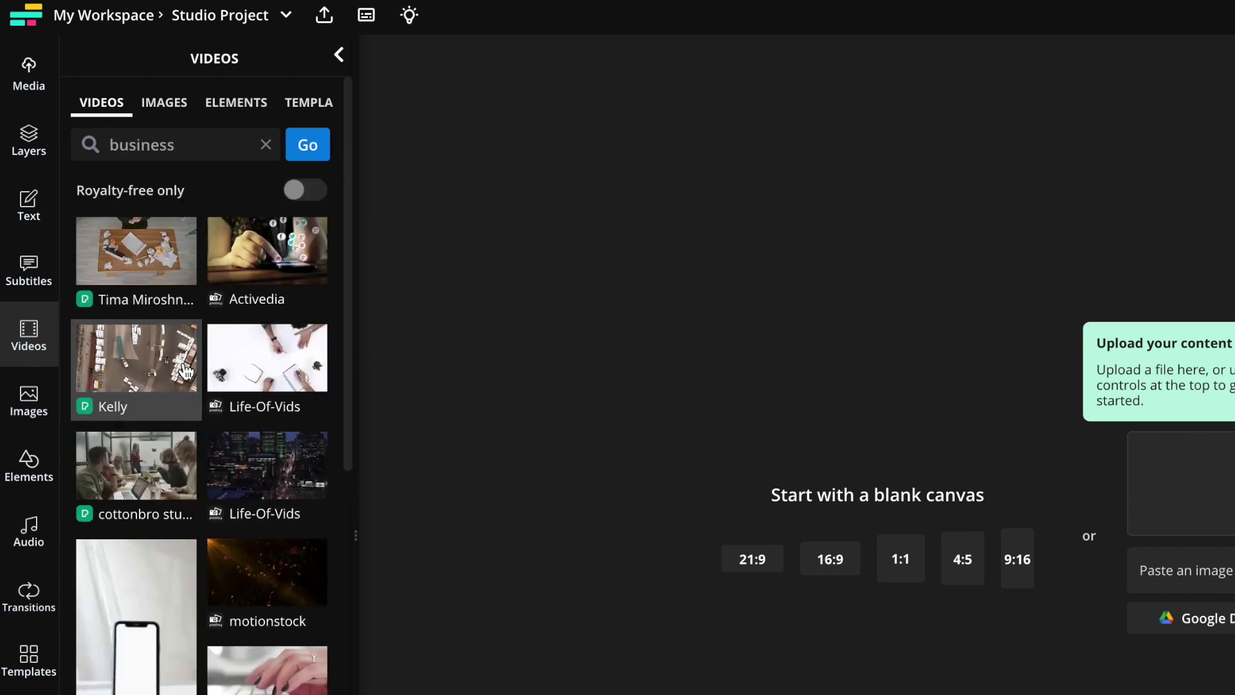
click(141, 264)
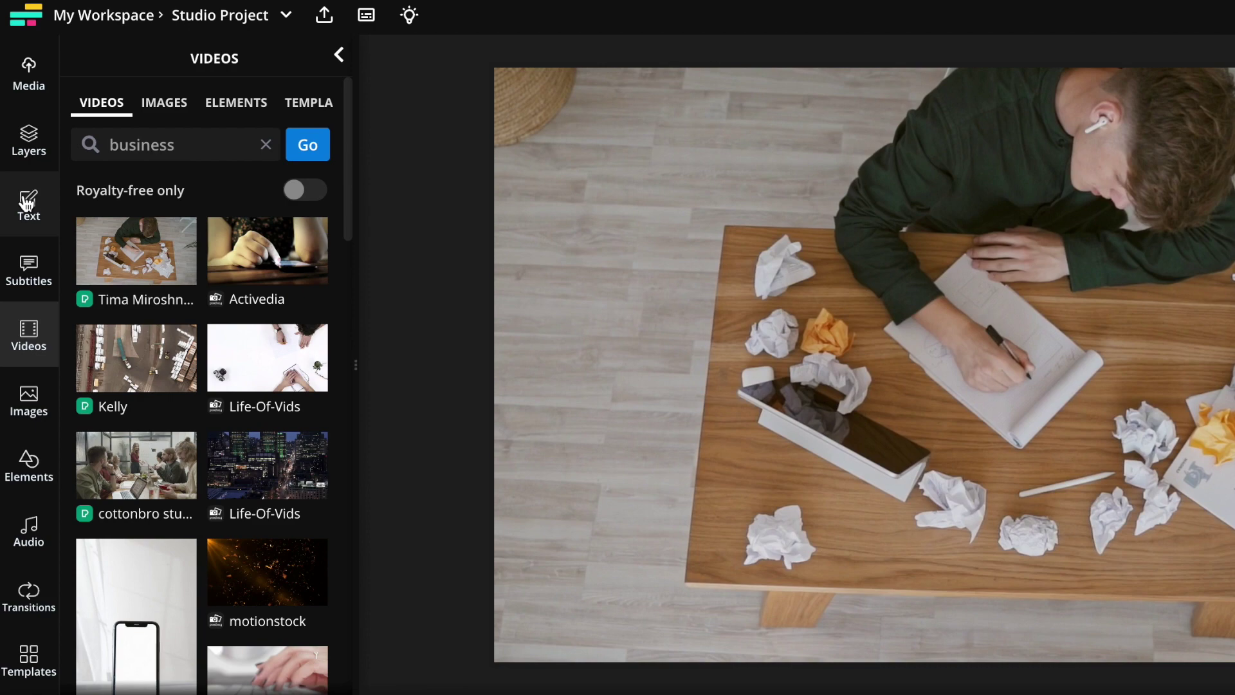
Add a new text layer for the caption 'Are you tired of working alone?'
click(11, 166)
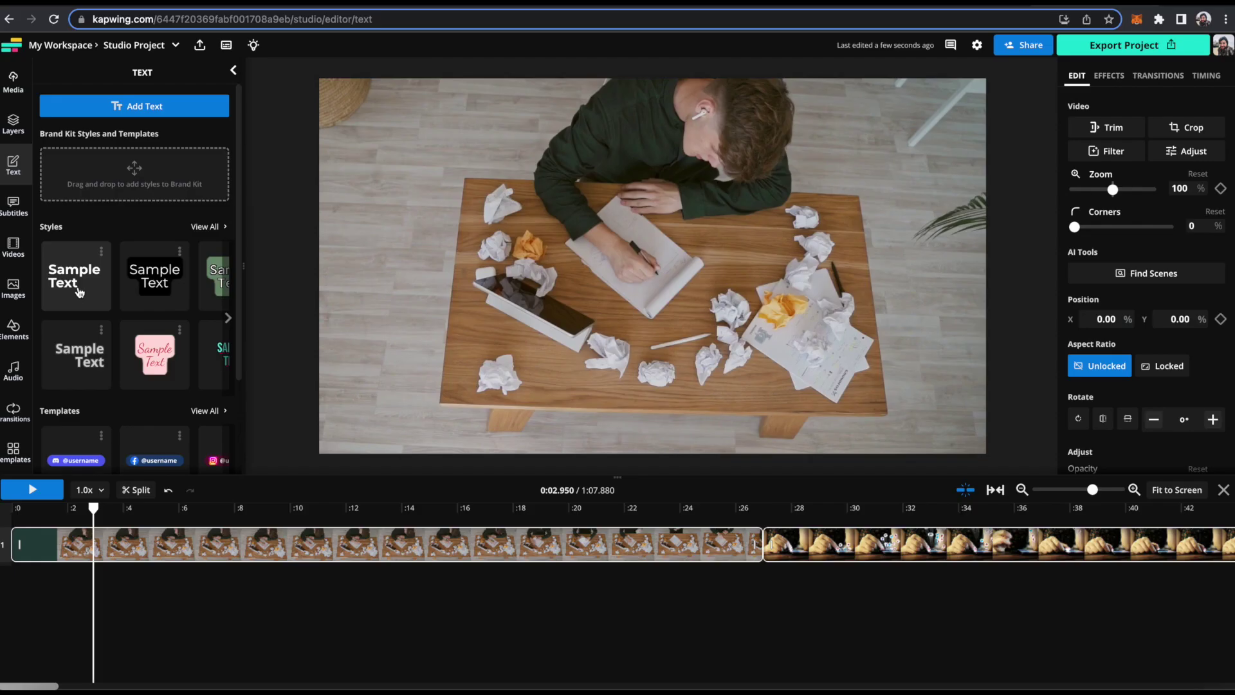
click(203, 113)
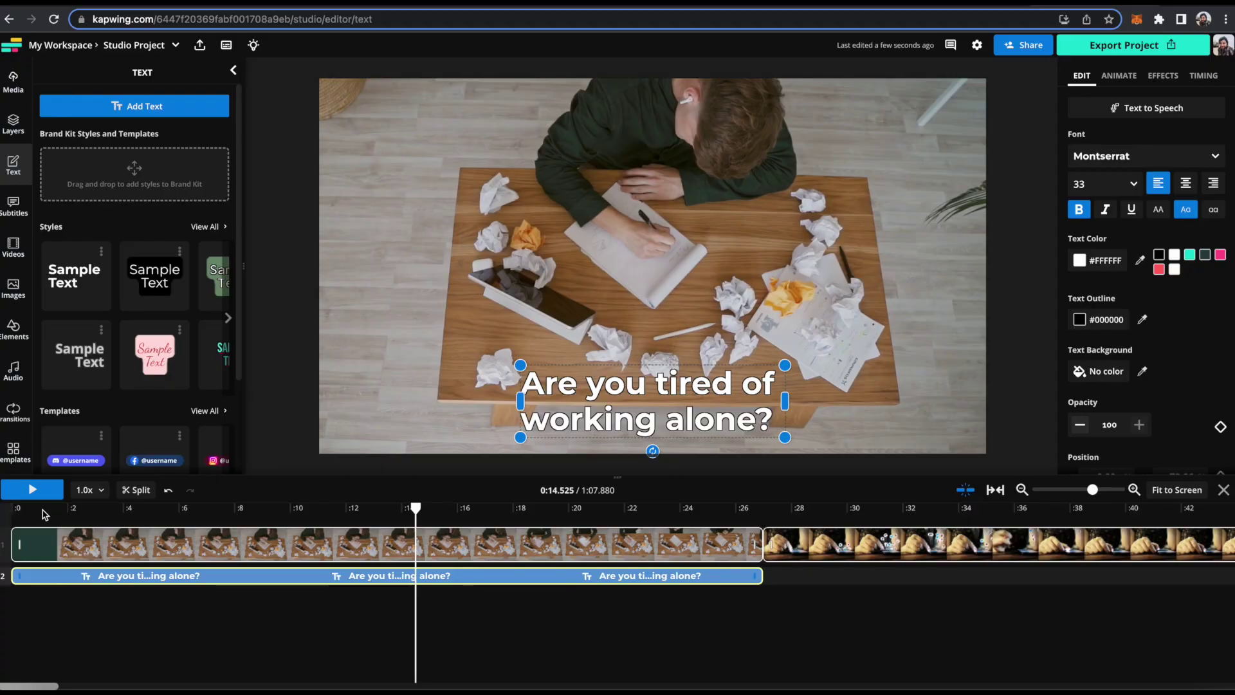
At 0:00, move the caption past the canvas's left edge and set a Position keyframe
click(9, 512)
drag(745, 394, 306, 399)
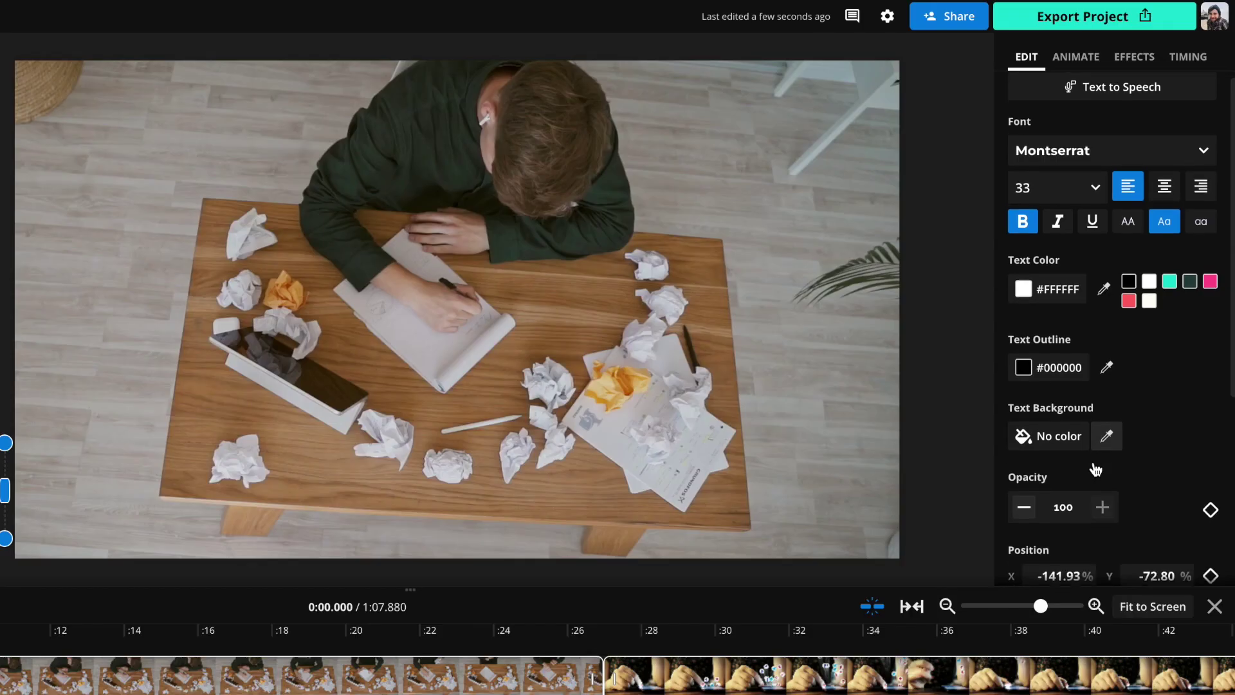
scroll(1132, 386, down, 1)
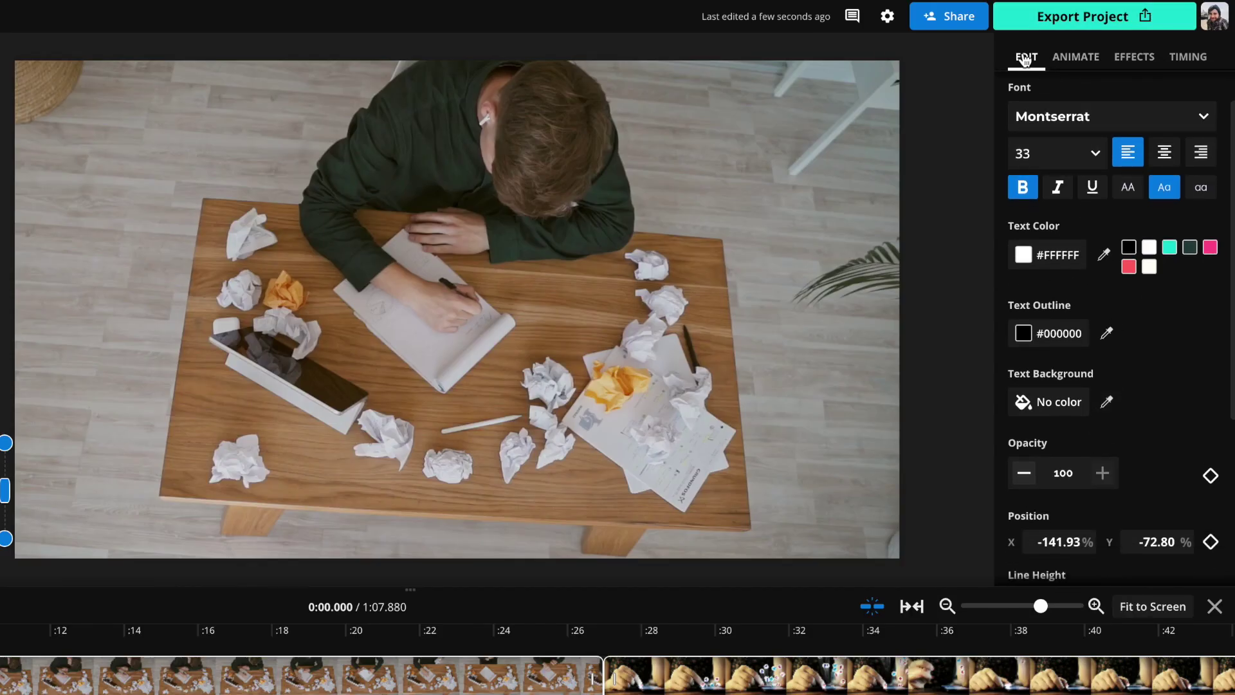
scroll(1154, 374, down, 3)
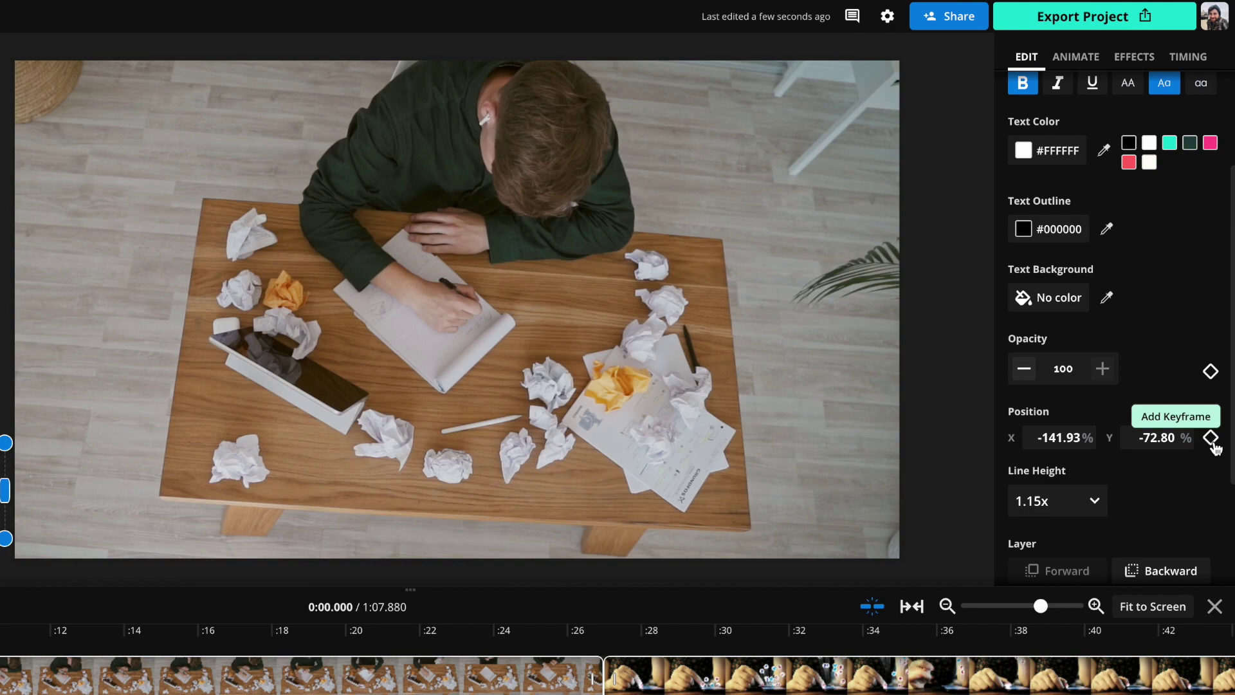
click(1212, 440)
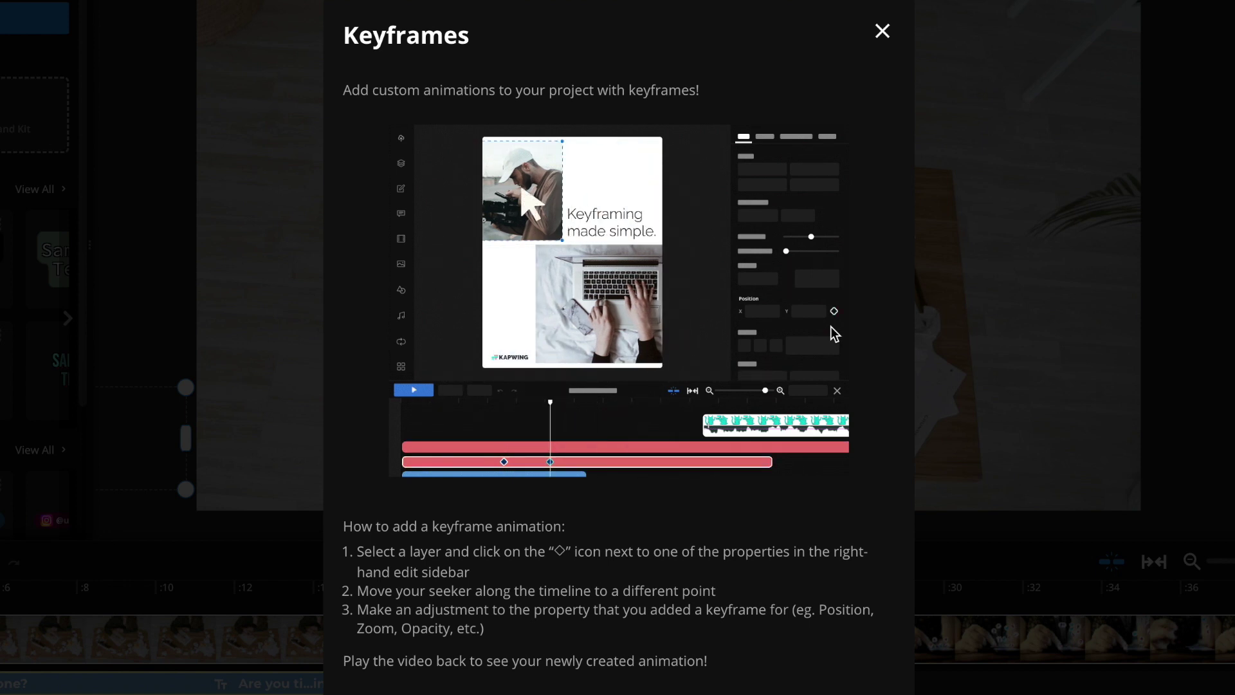
Keyframe the caption to reach the centre at about 1.6 seconds, then preview the slide-in
key(Escape)
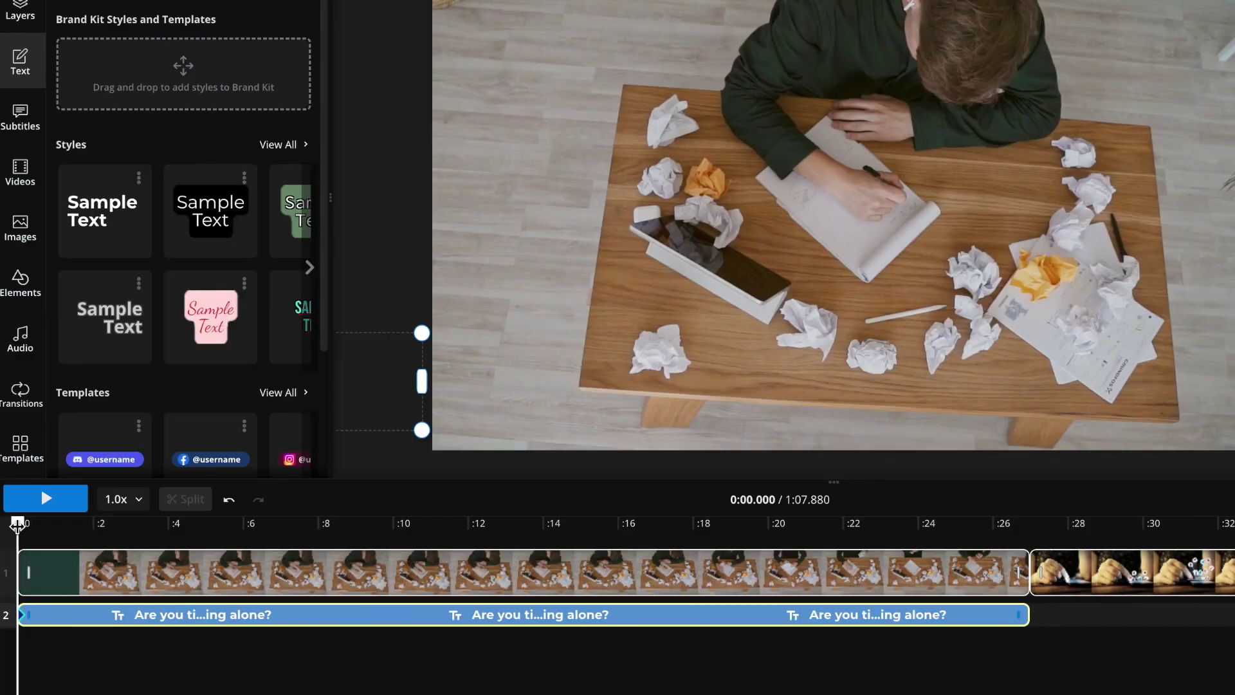
drag(26, 523, 81, 526)
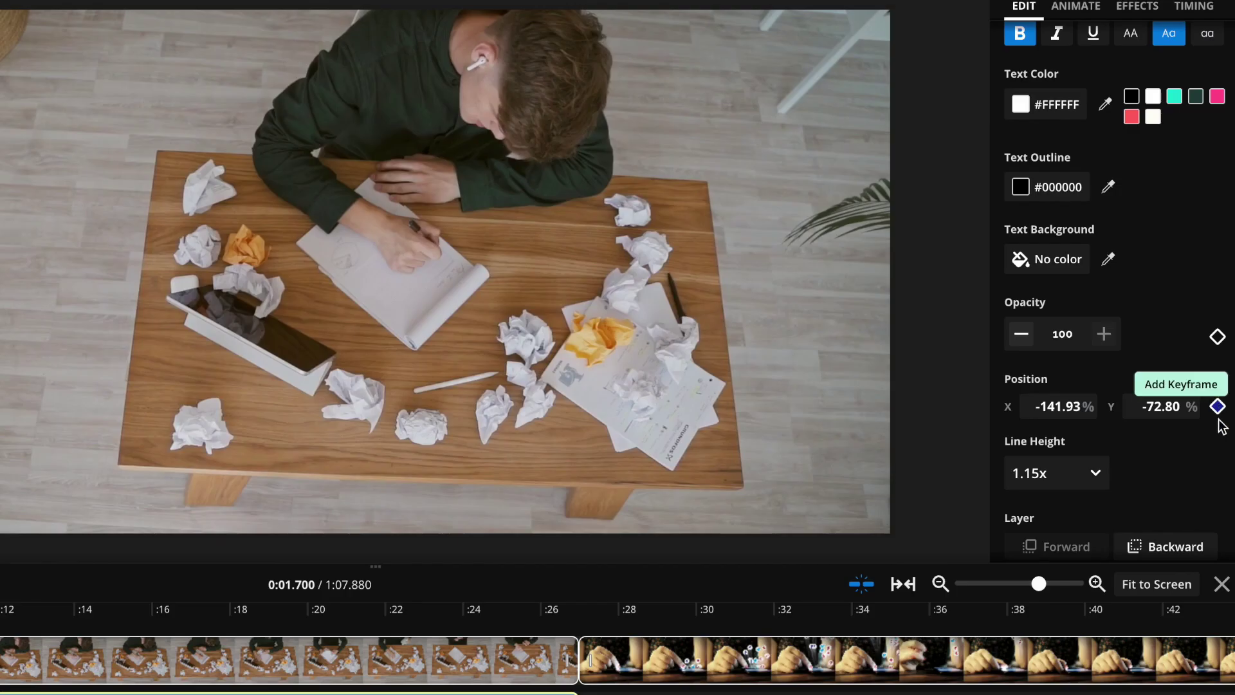
click(1218, 406)
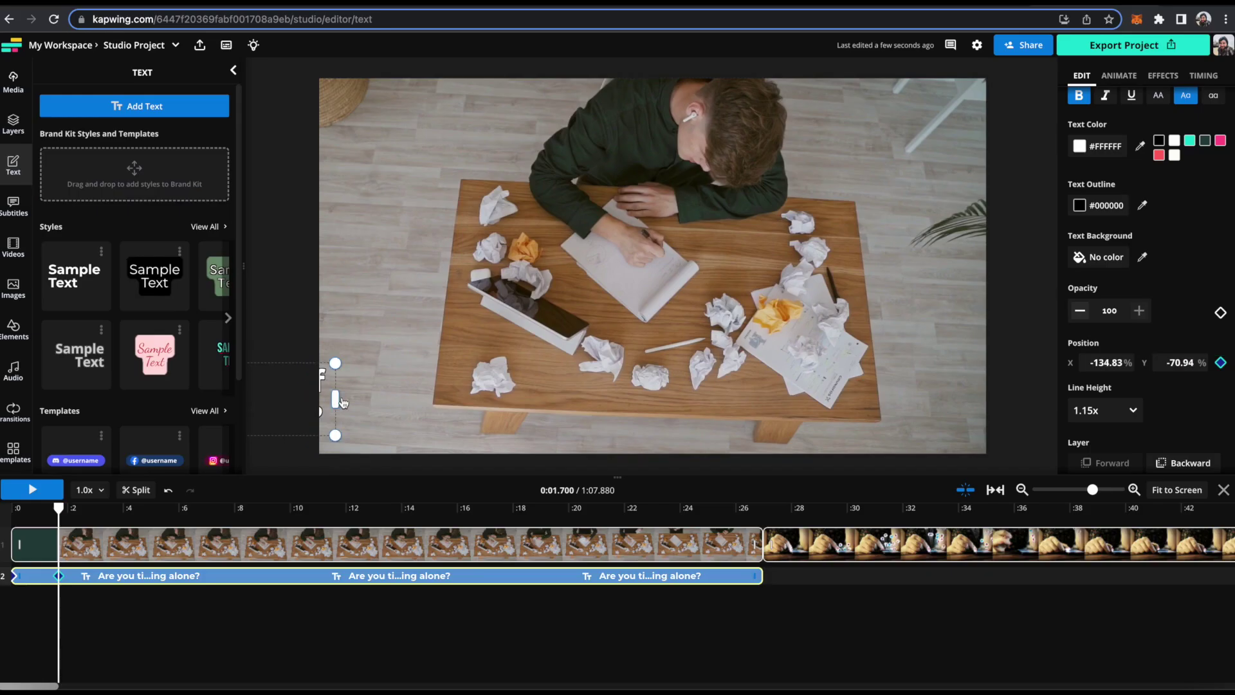
drag(342, 402, 754, 404)
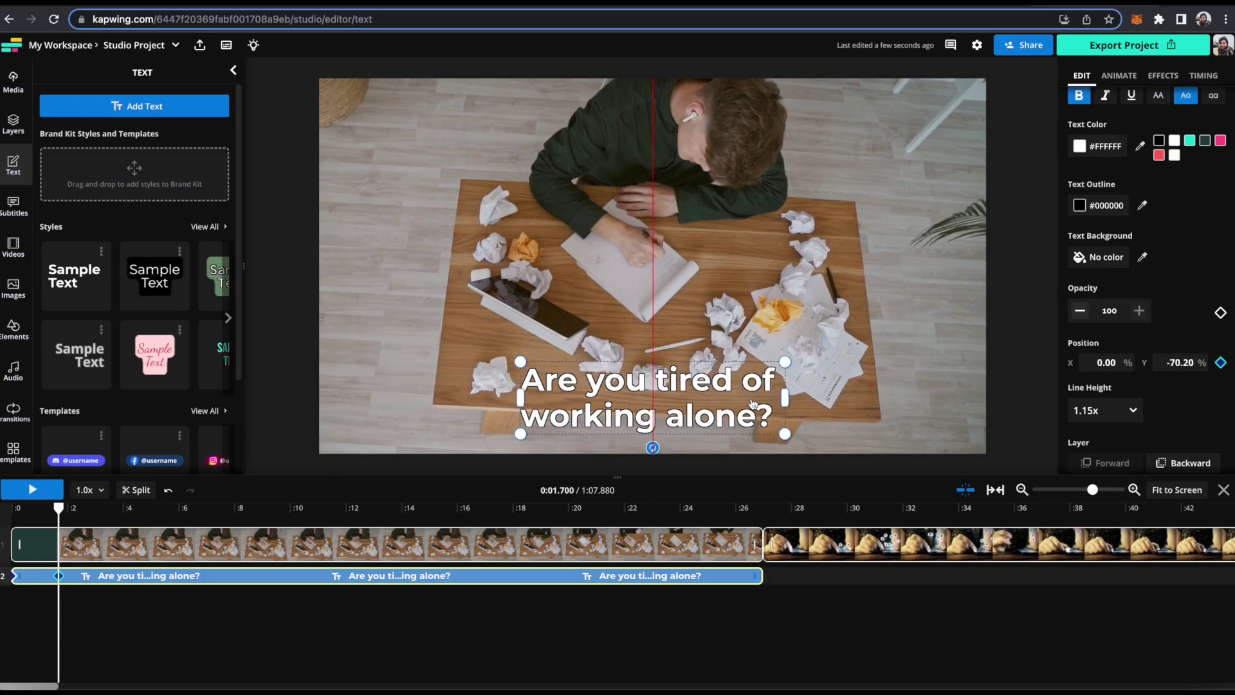
key(Home)
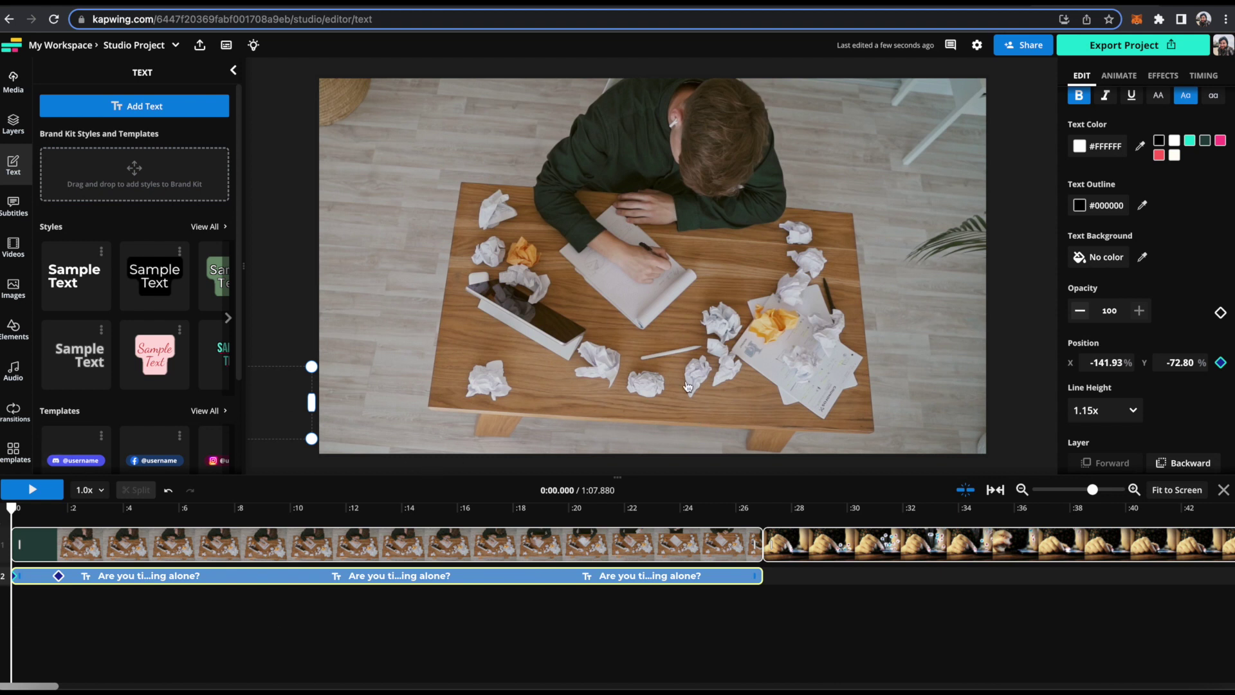
key(space)
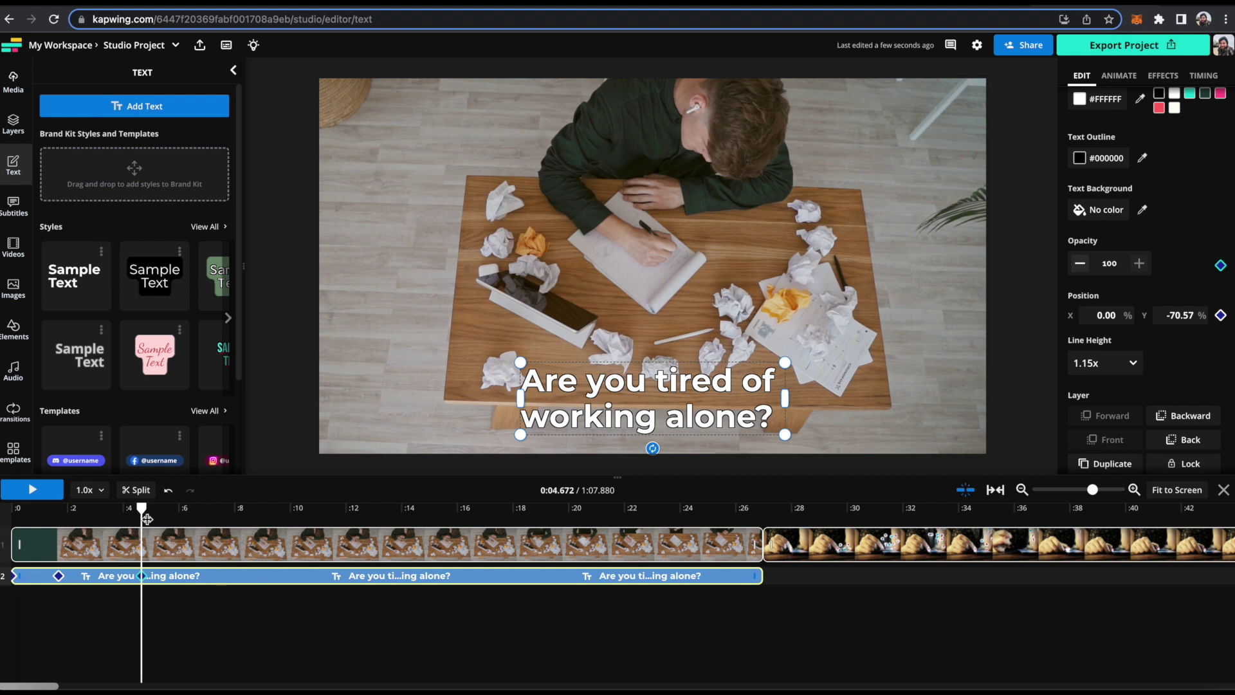
Lower the caption's opacity to 0 at about 7.9 seconds
drag(146, 510, 230, 508)
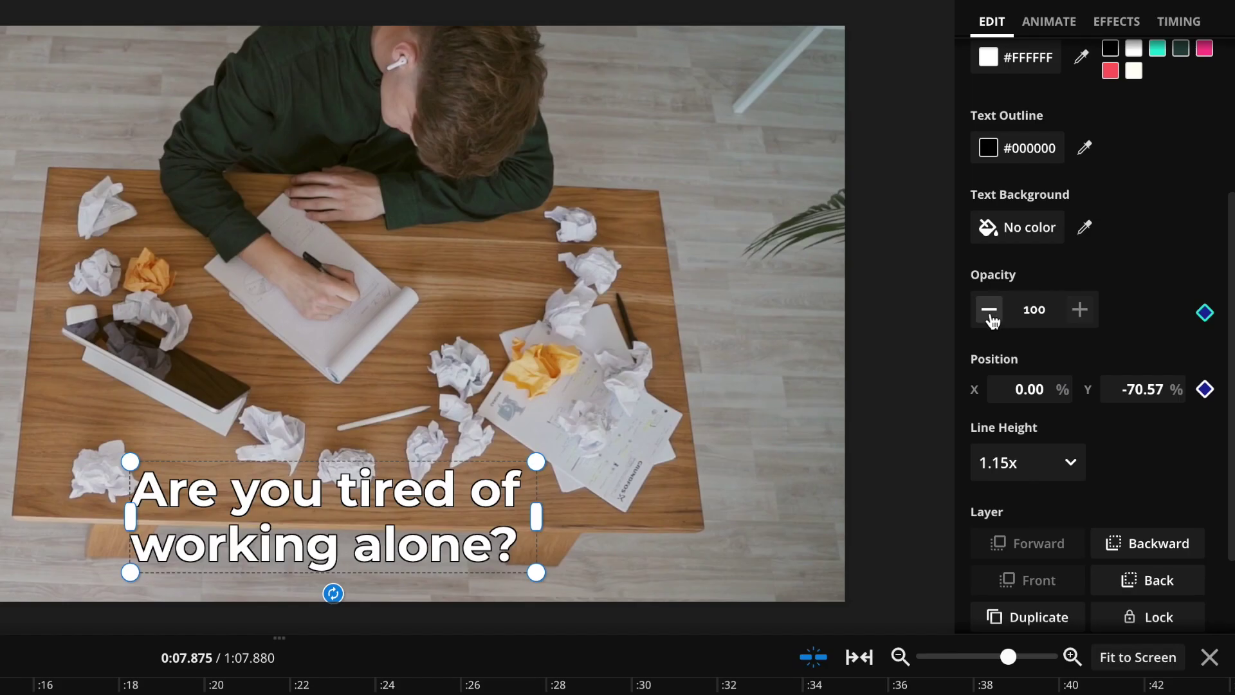
click(1081, 264)
click(1081, 264)
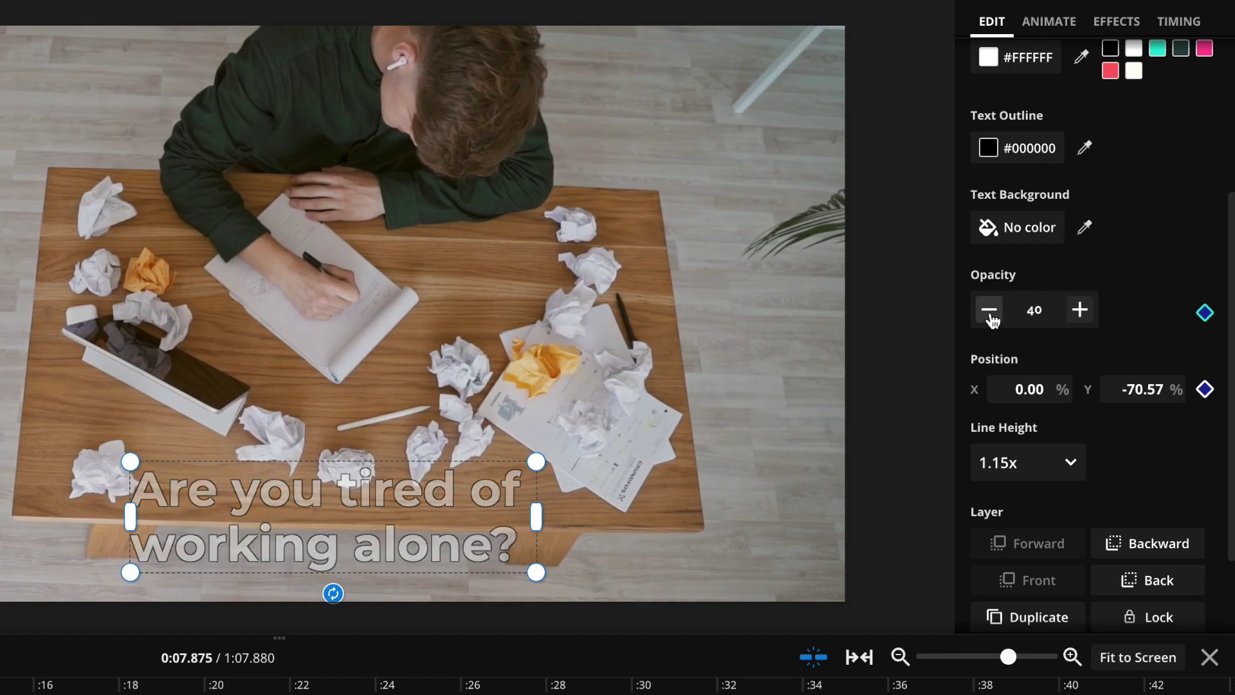
click(1081, 264)
click(991, 311)
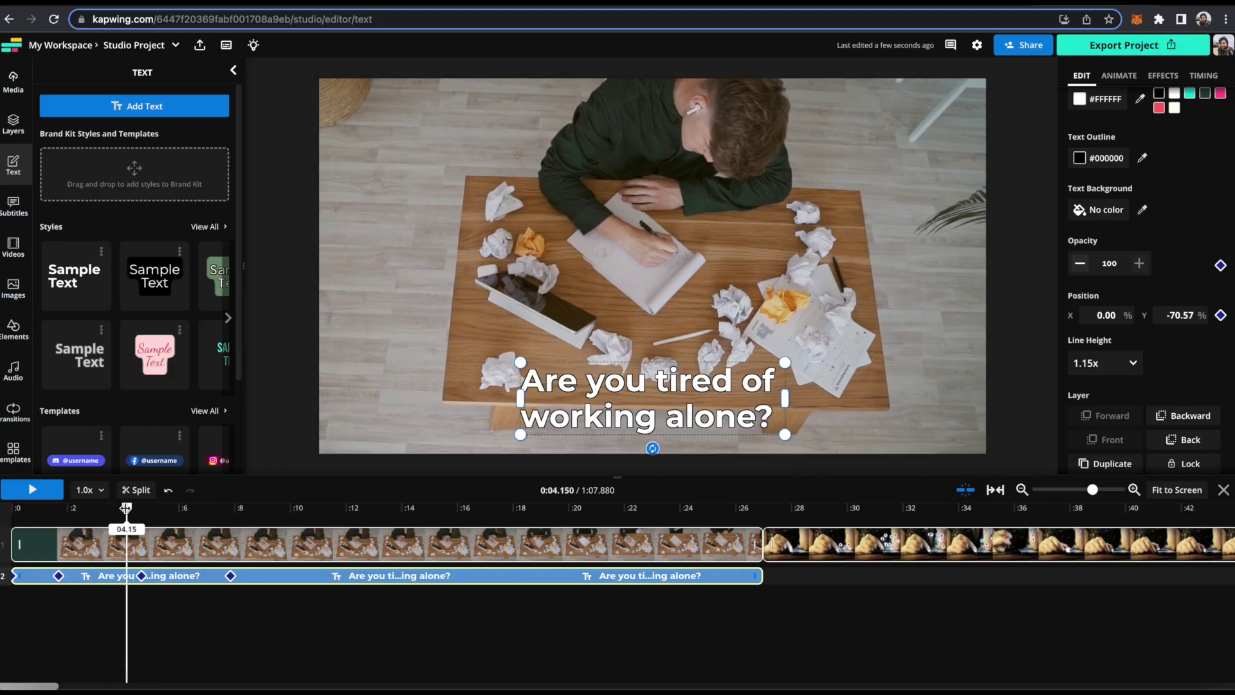
Play back the caption fade-out, then replay the animation from the start
key(space)
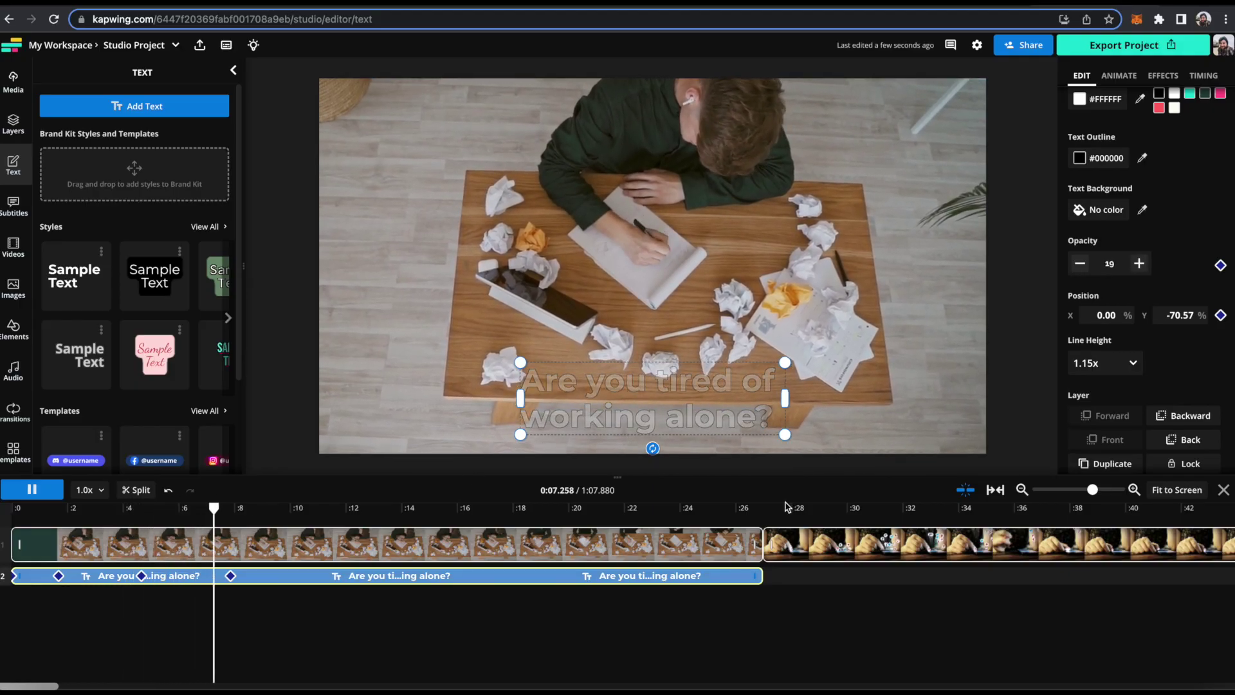
key(Home)
key(space)
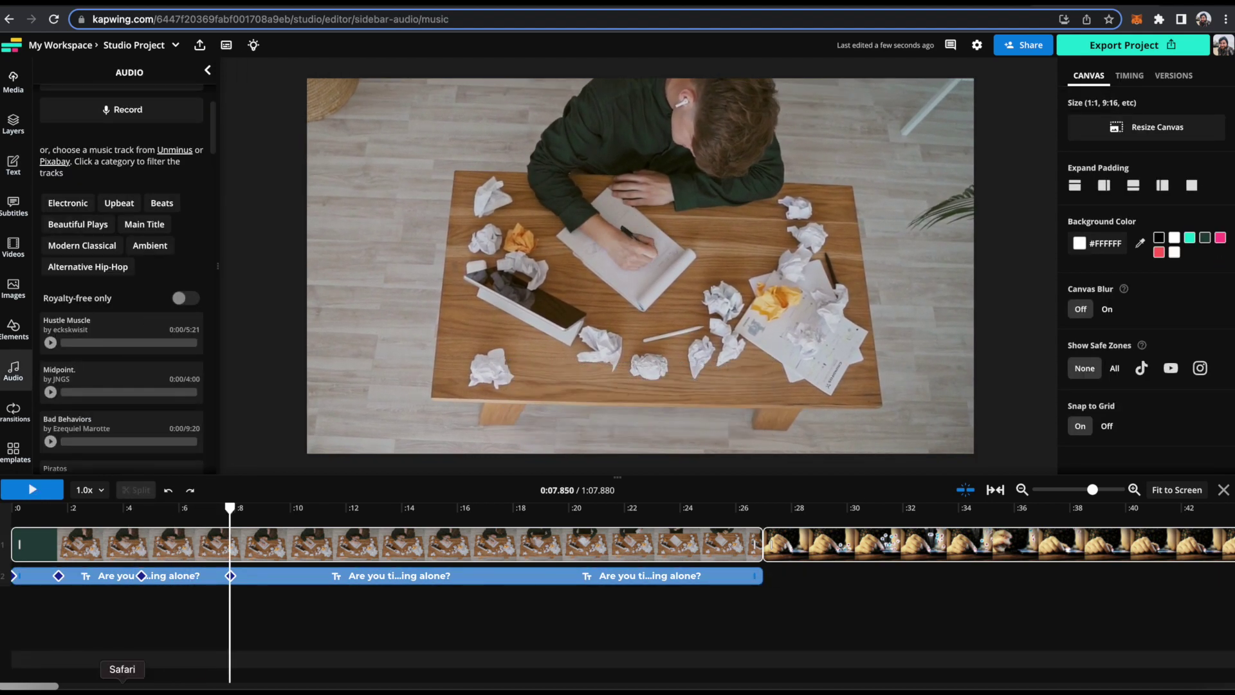
Add a zoom keyframe to the desk clip and zoom it to 126% at 10.55 seconds
click(846, 304)
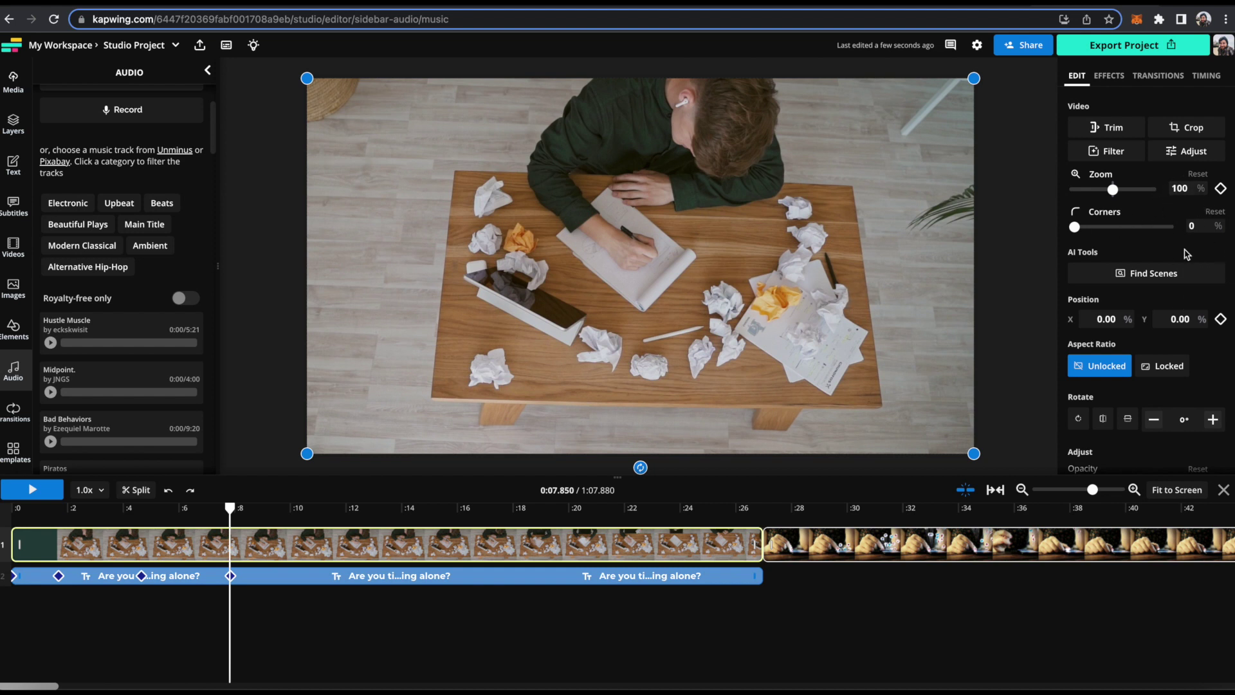
scroll(1185, 251, down, 5)
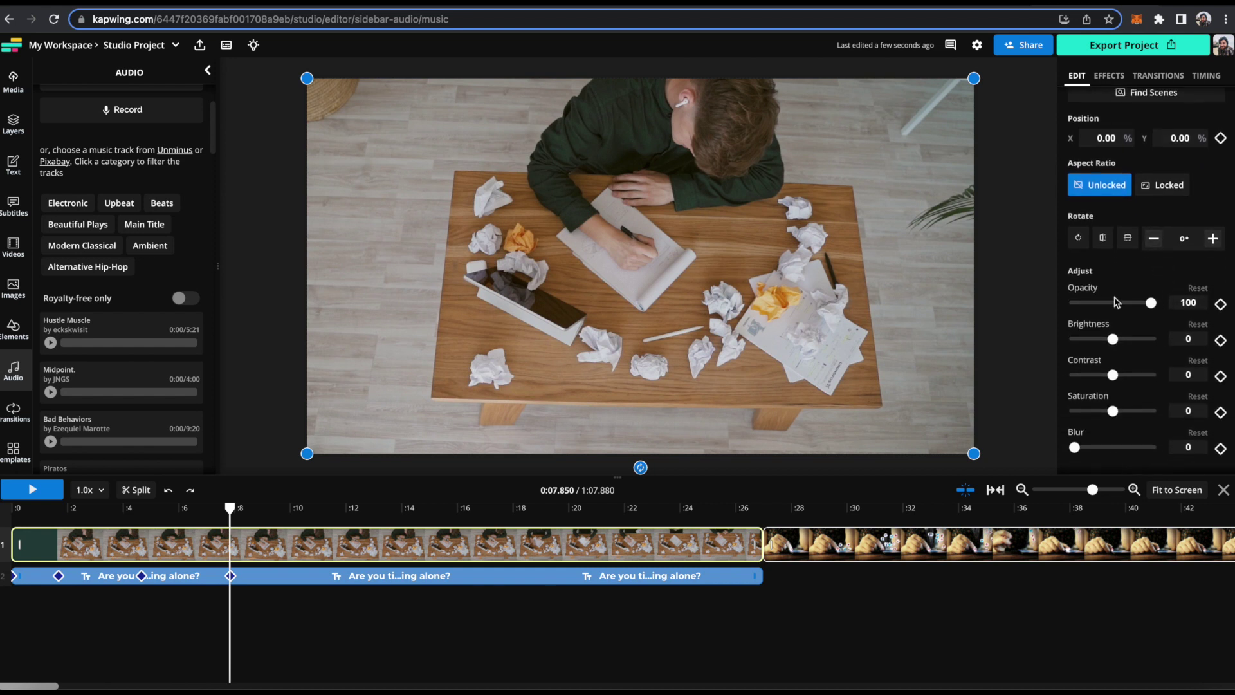
scroll(1133, 329, down, 1)
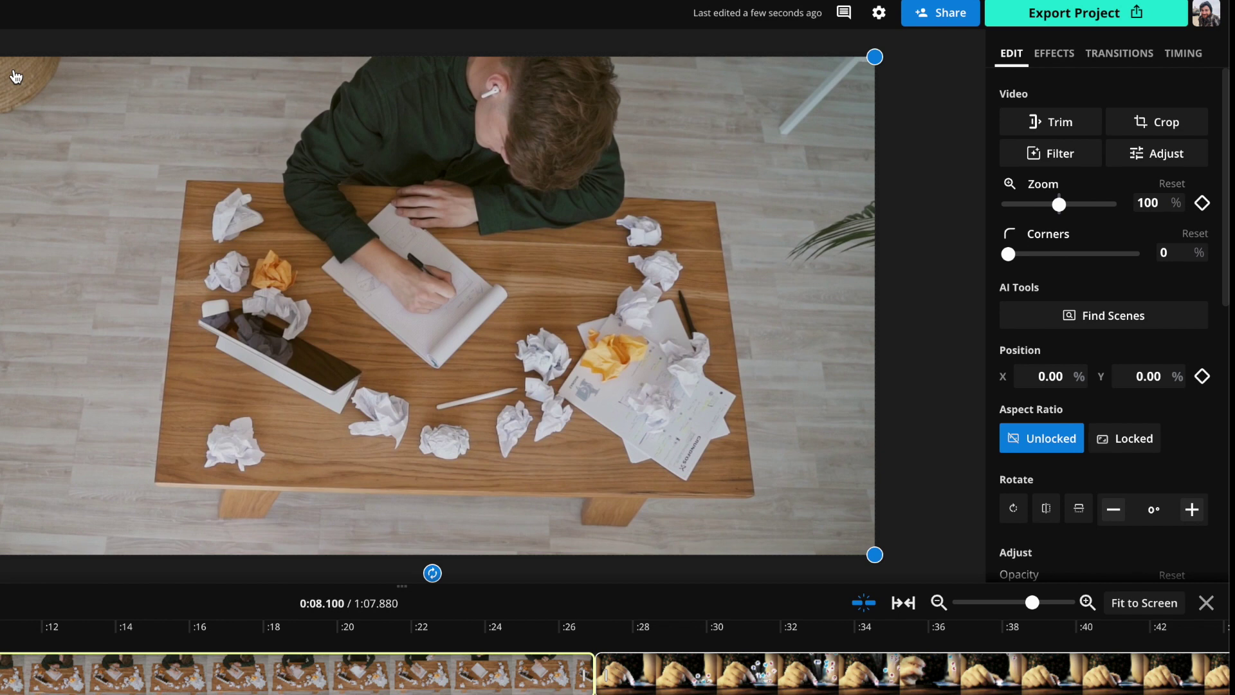
click(1207, 208)
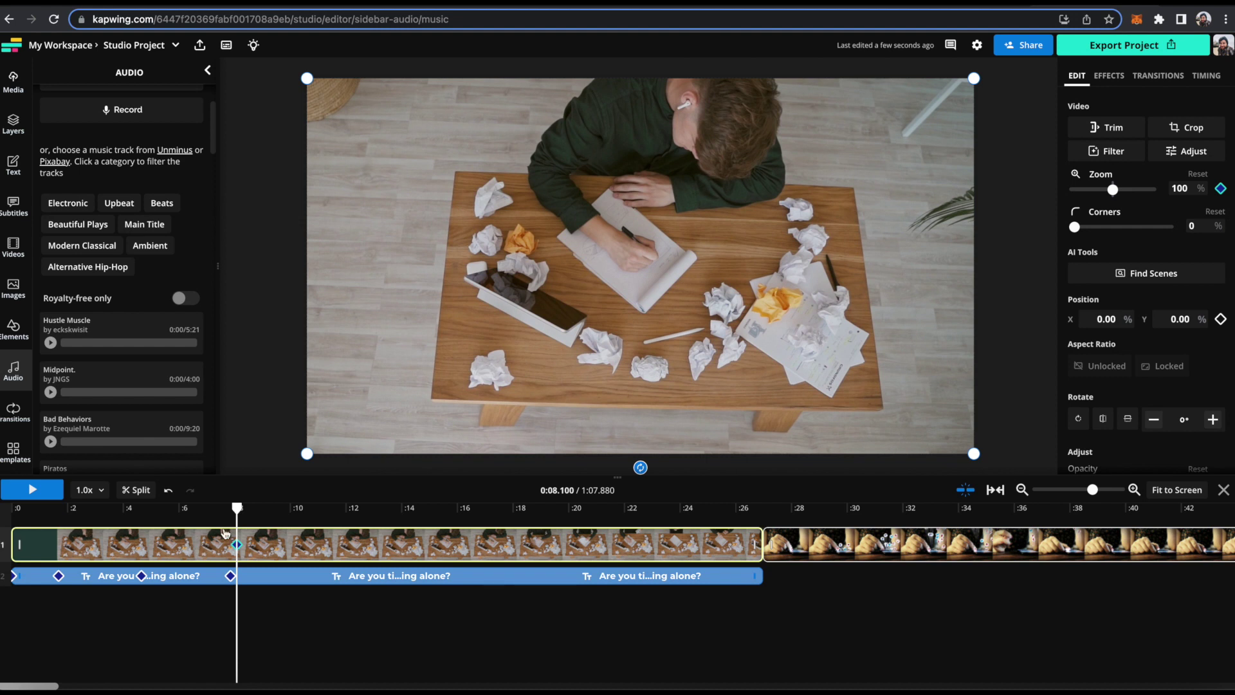
drag(237, 512, 307, 508)
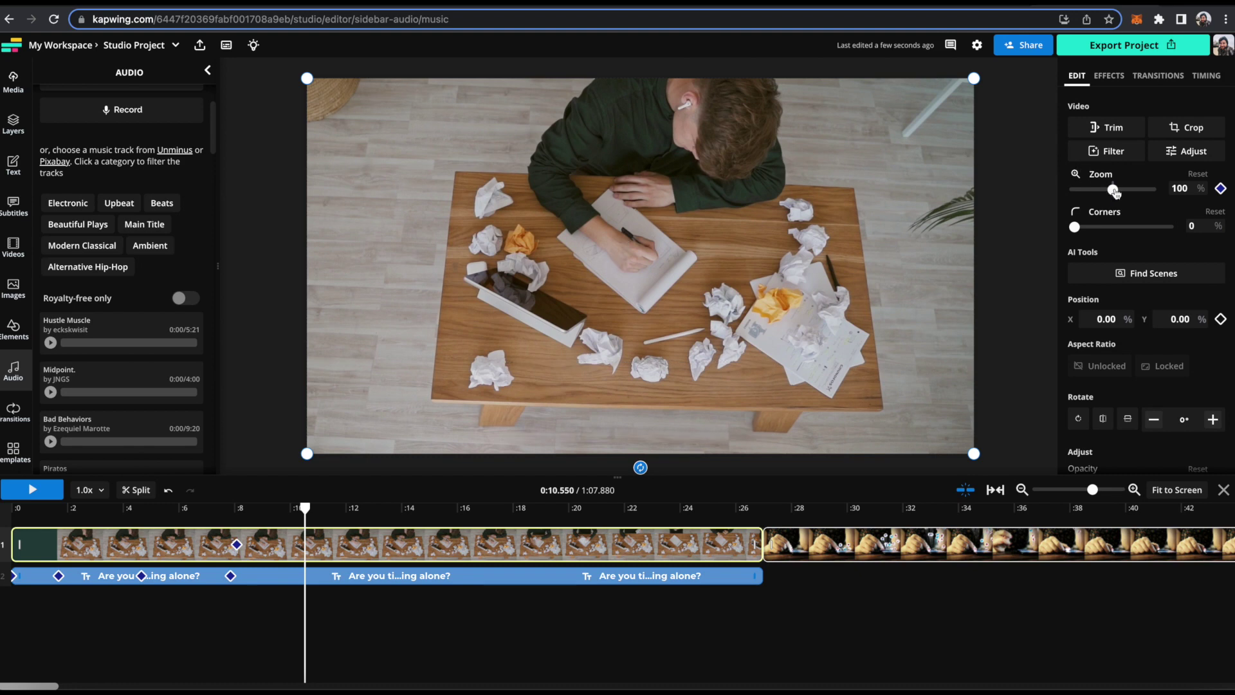
drag(1115, 191, 1124, 191)
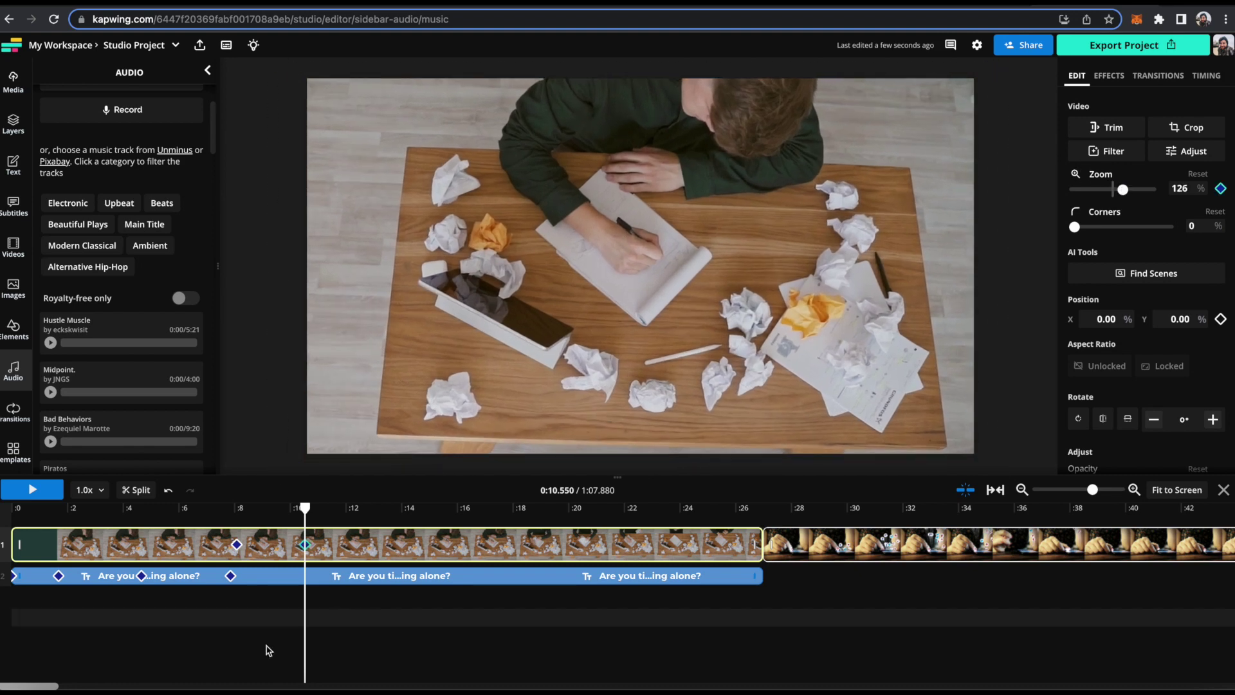
click(157, 508)
Keyframe the clip's last second to fade to opacity 2, saturation -98 and blur 98
key(space)
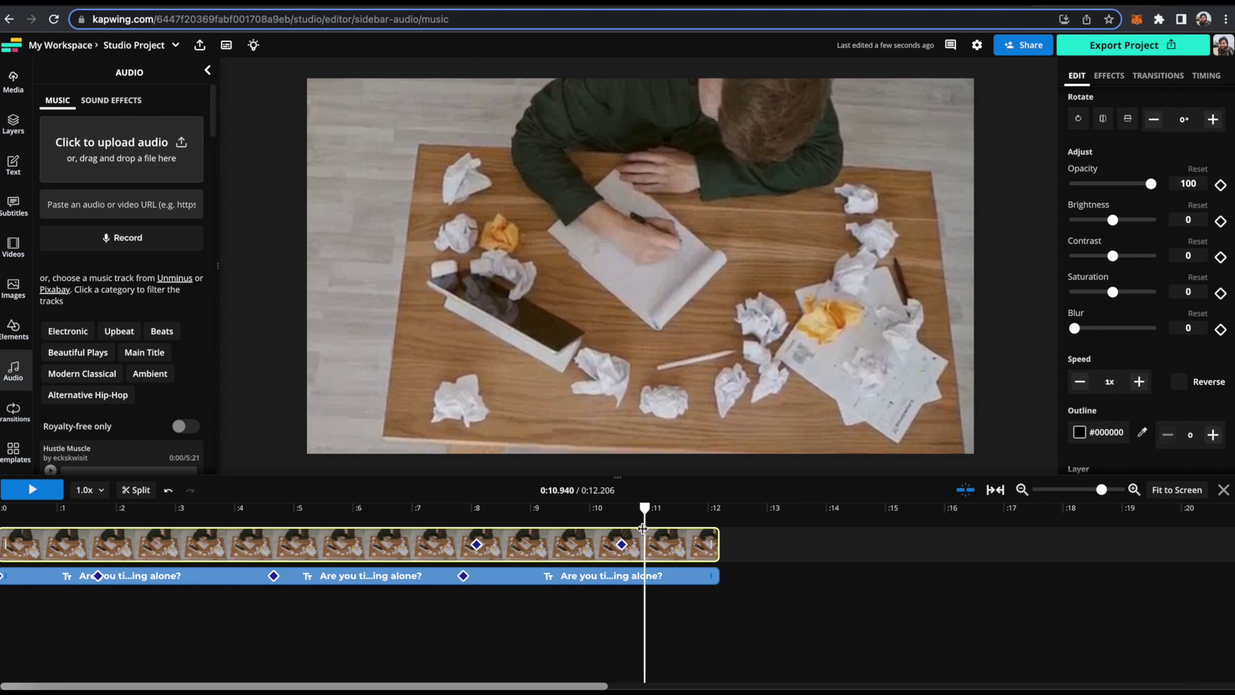
click(1220, 184)
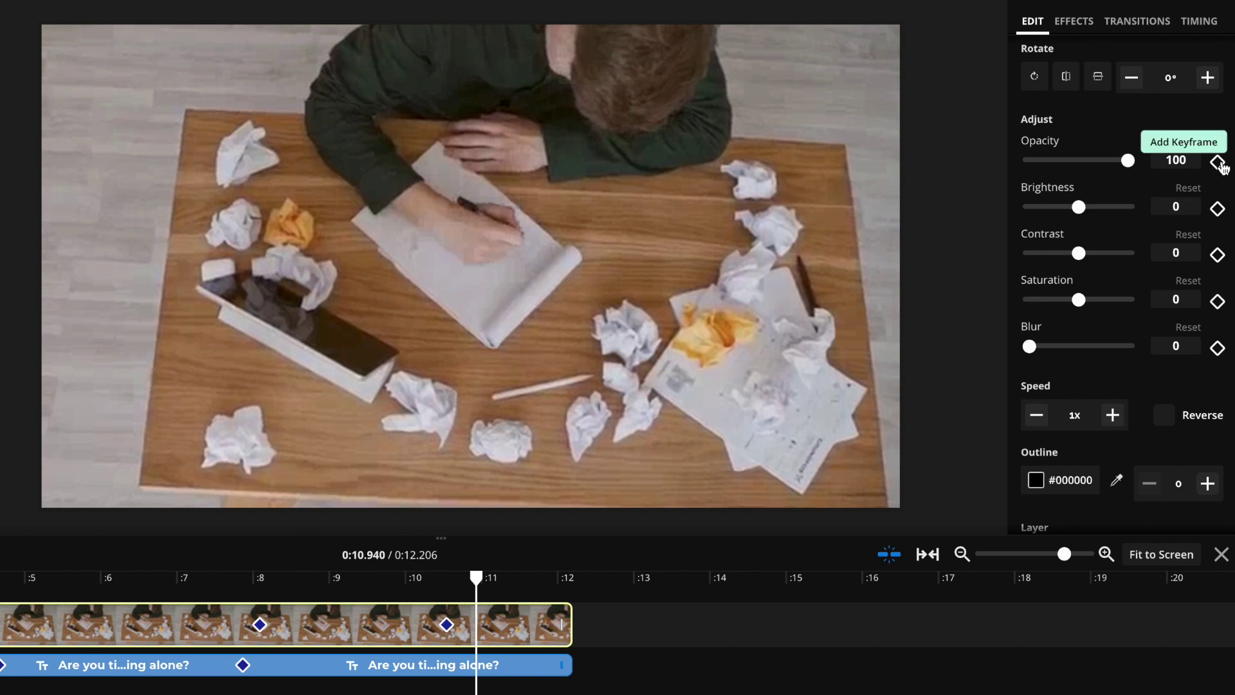
click(1217, 162)
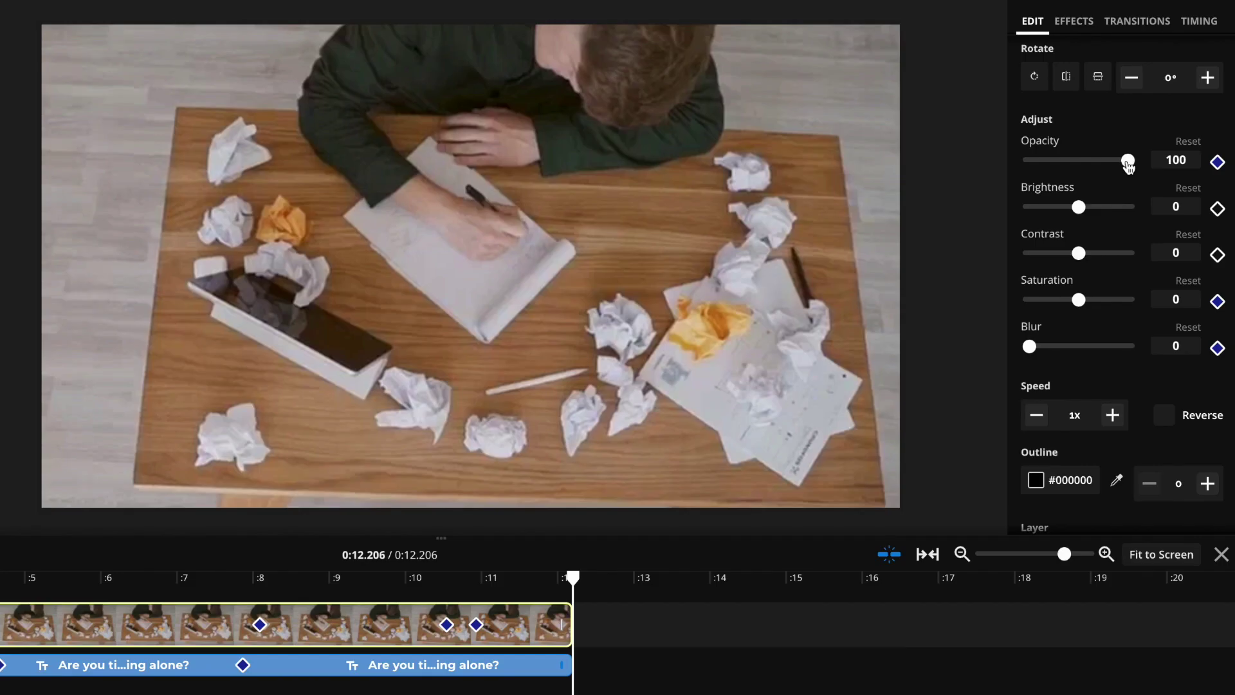
drag(1132, 161, 1027, 169)
drag(1029, 347, 1152, 345)
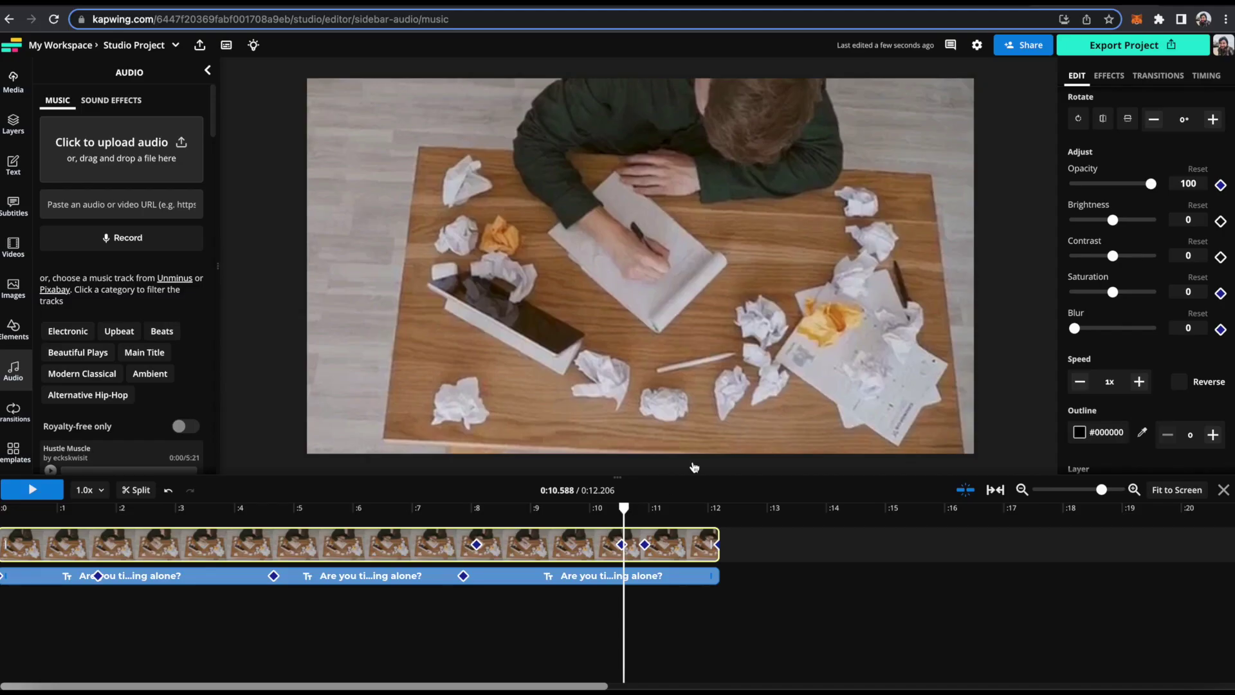
key(space)
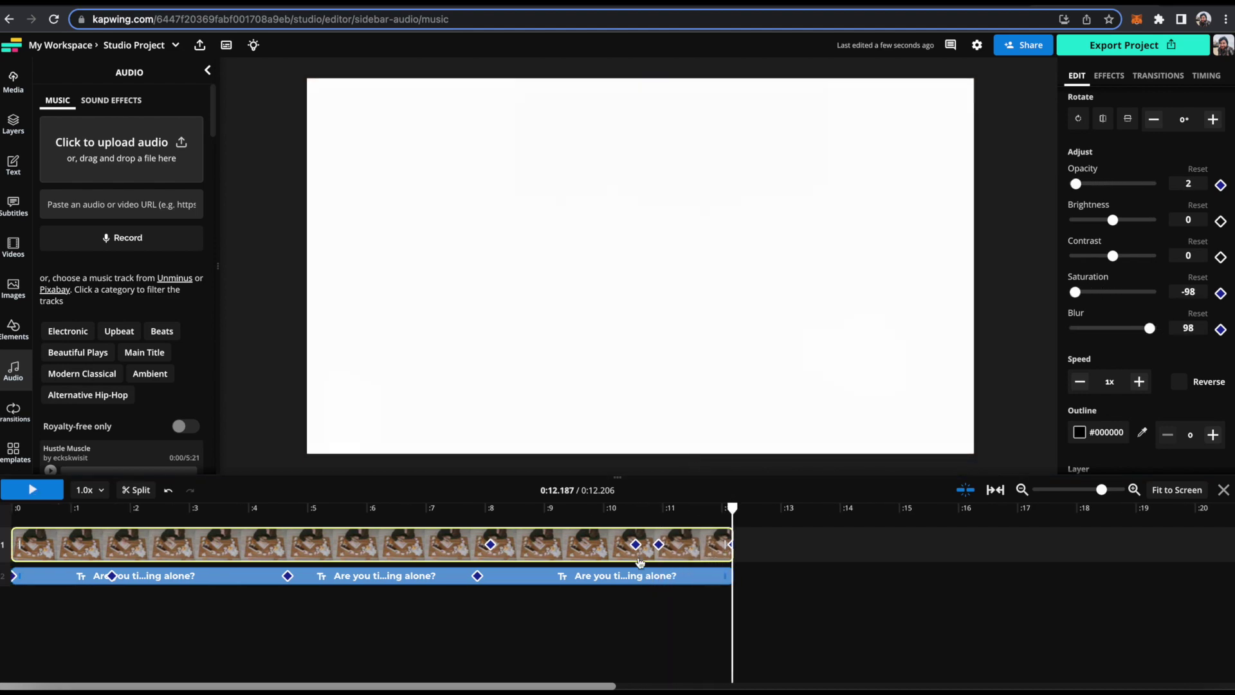
scroll(1139, 262, down, 2)
scroll(1138, 262, up, 5)
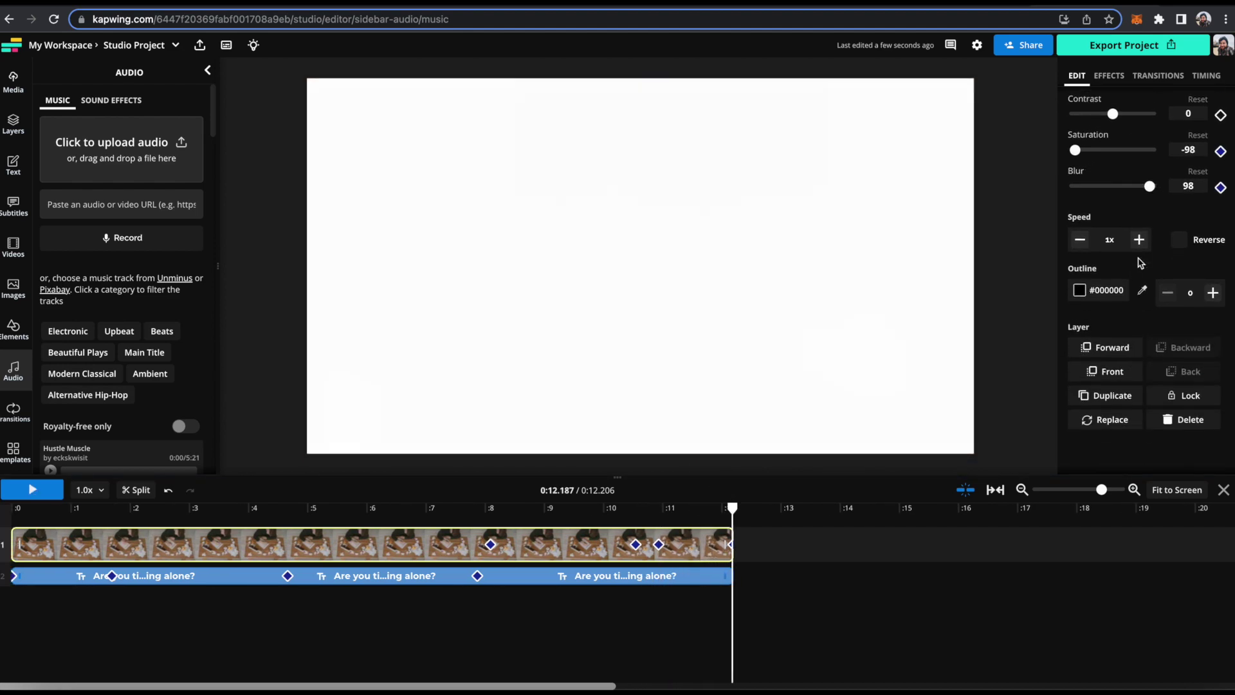
click(62, 508)
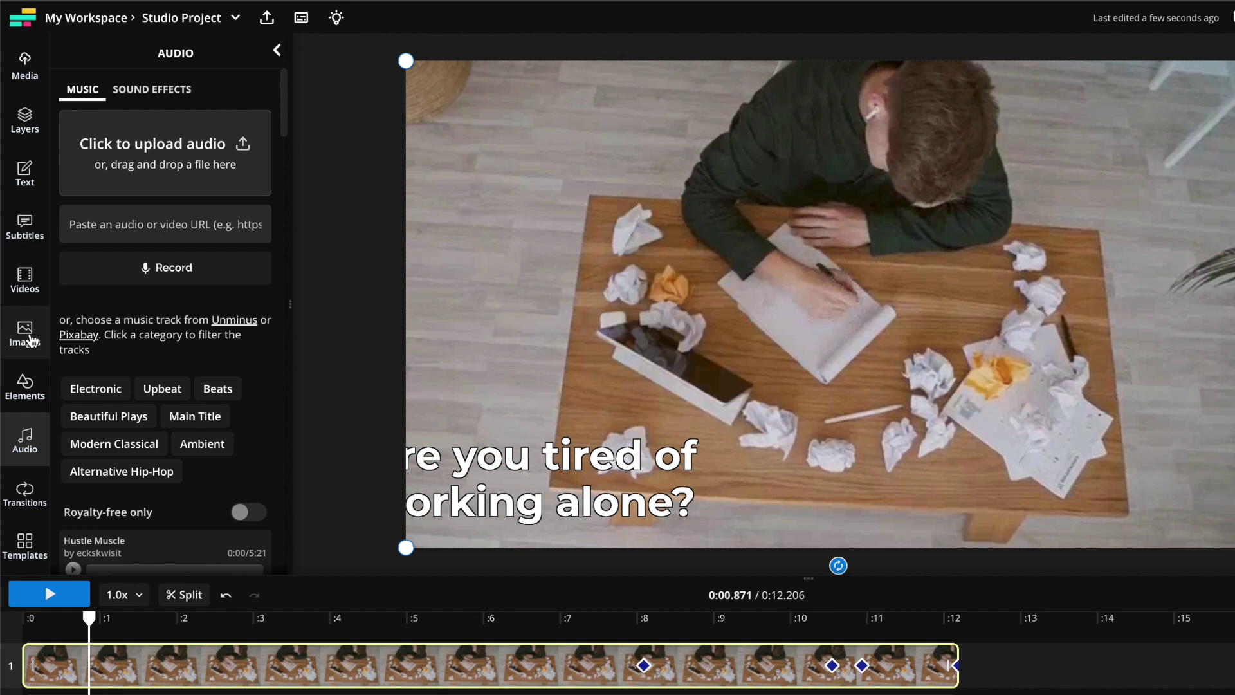
Add the logo from an image search for 'kapwing logo' and keyframe it to 0 opacity at 0:00
click(30, 341)
click(161, 124)
text(kapwi)
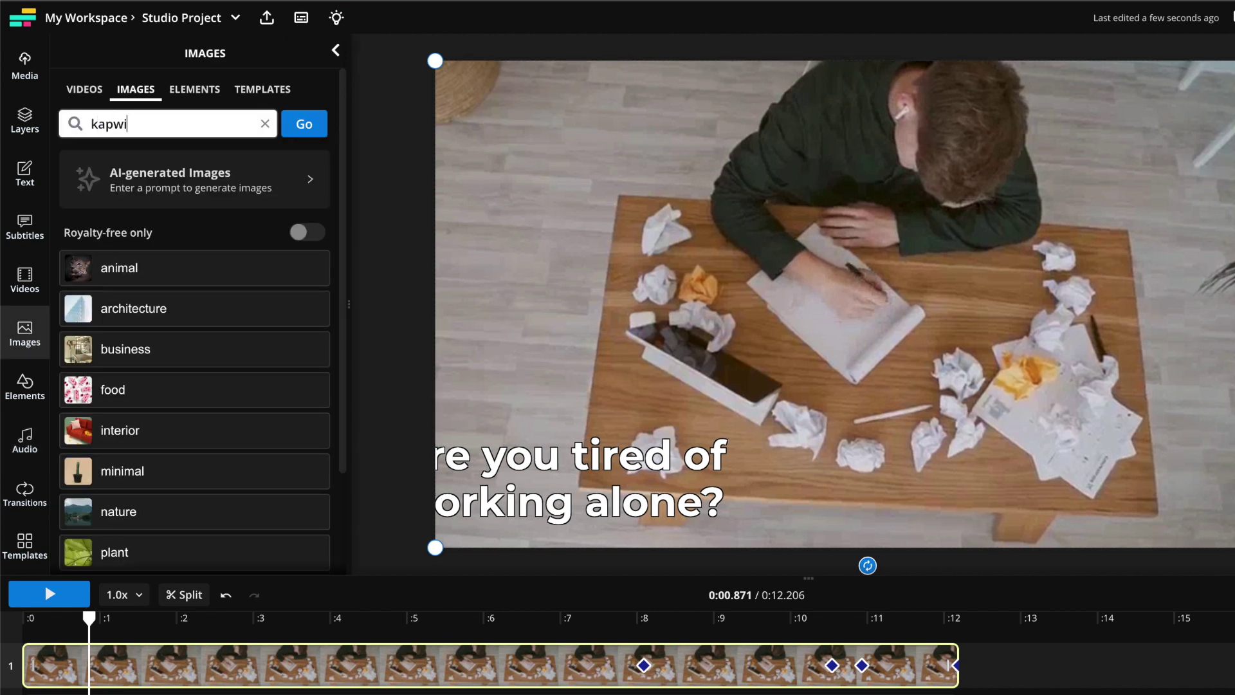
text(ng logo)
key(Return)
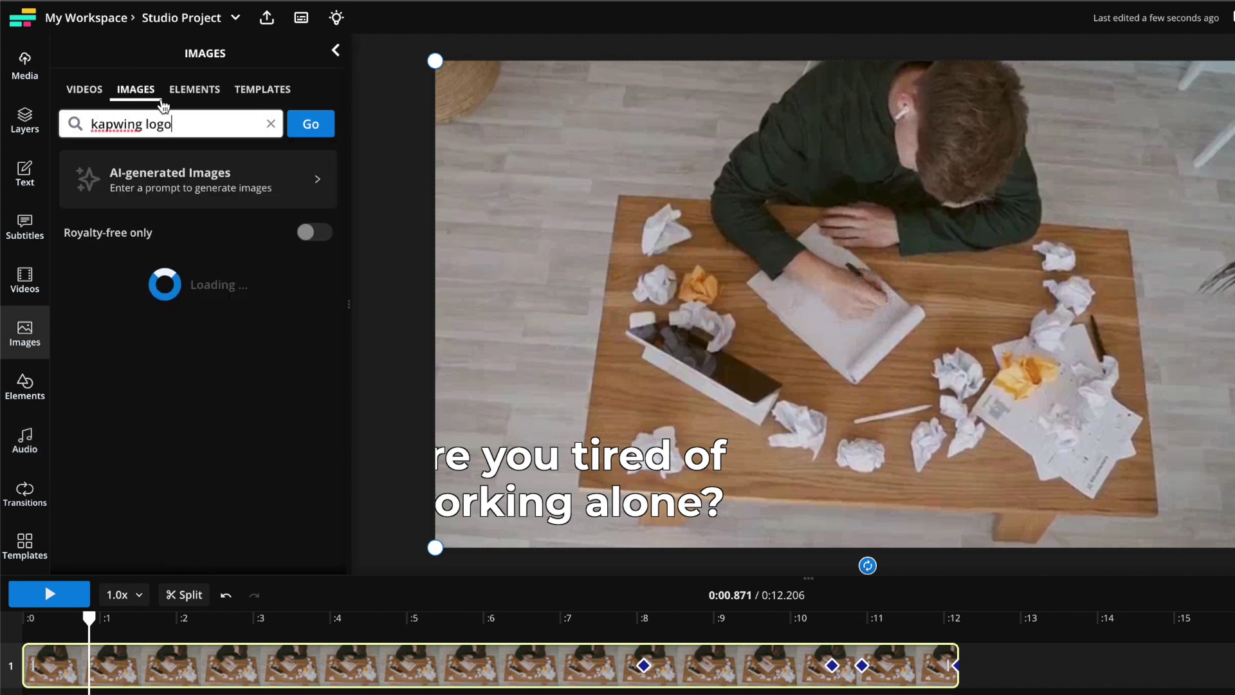
scroll(169, 444, down, 2)
click(169, 444)
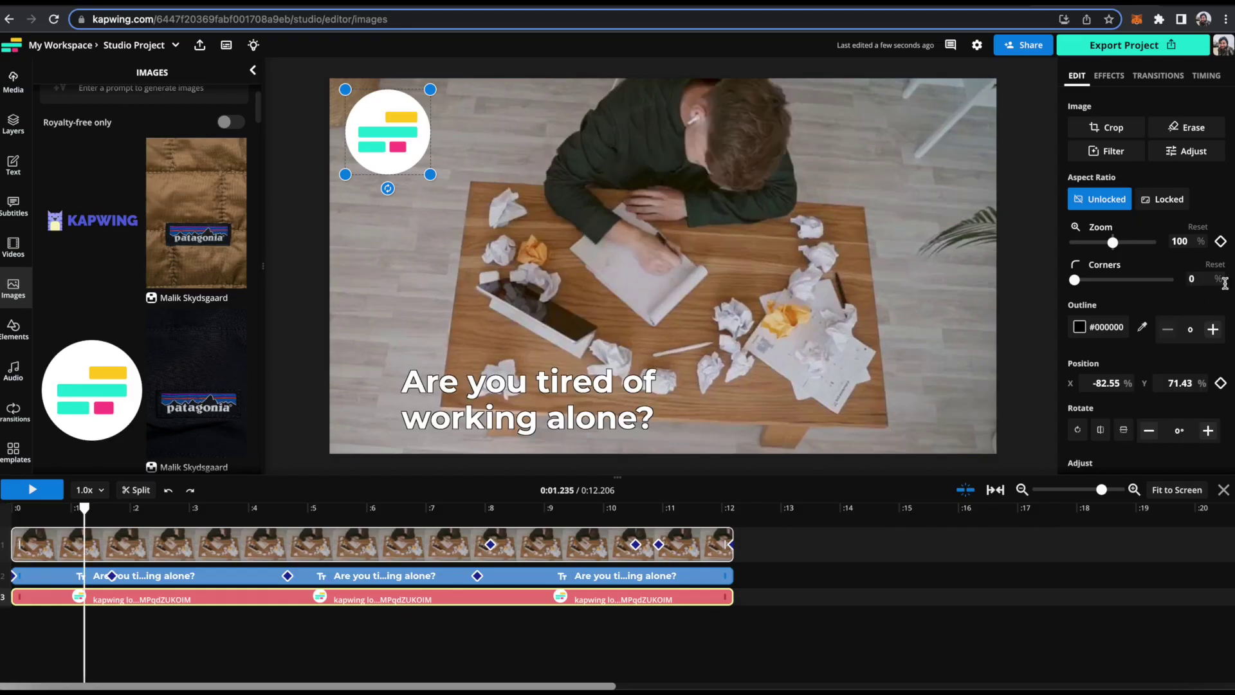
scroll(1213, 305, down, 2)
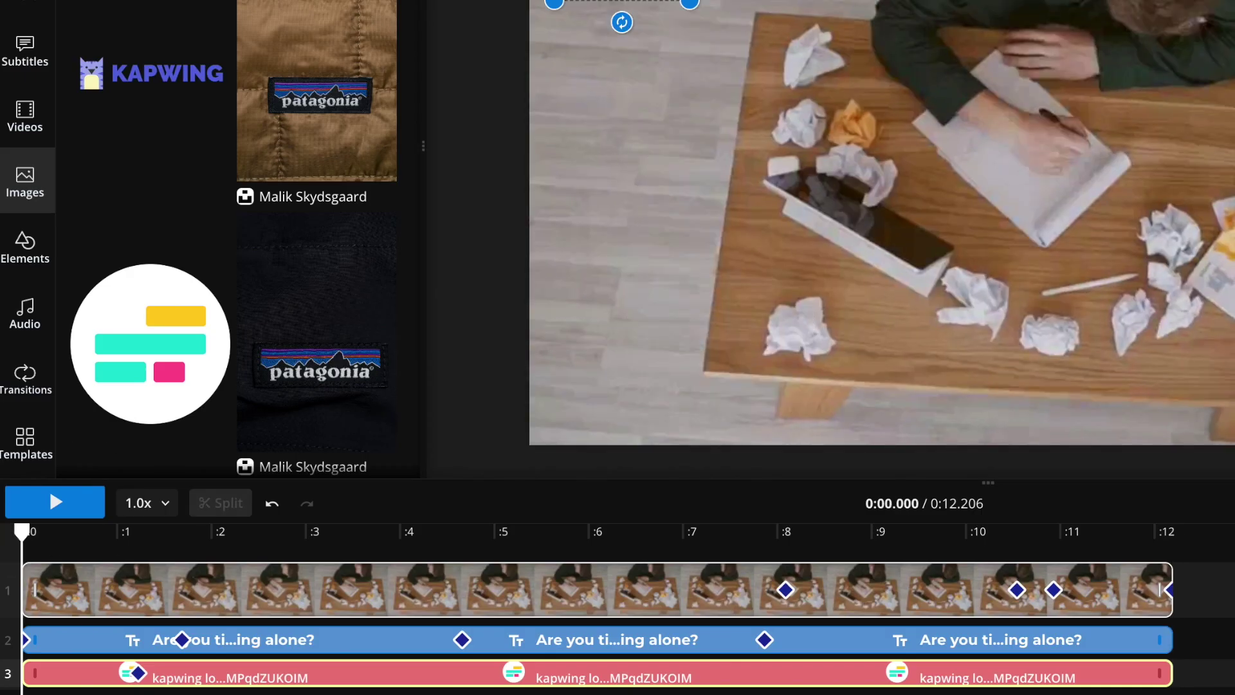
drag(1110, 457, 894, 473)
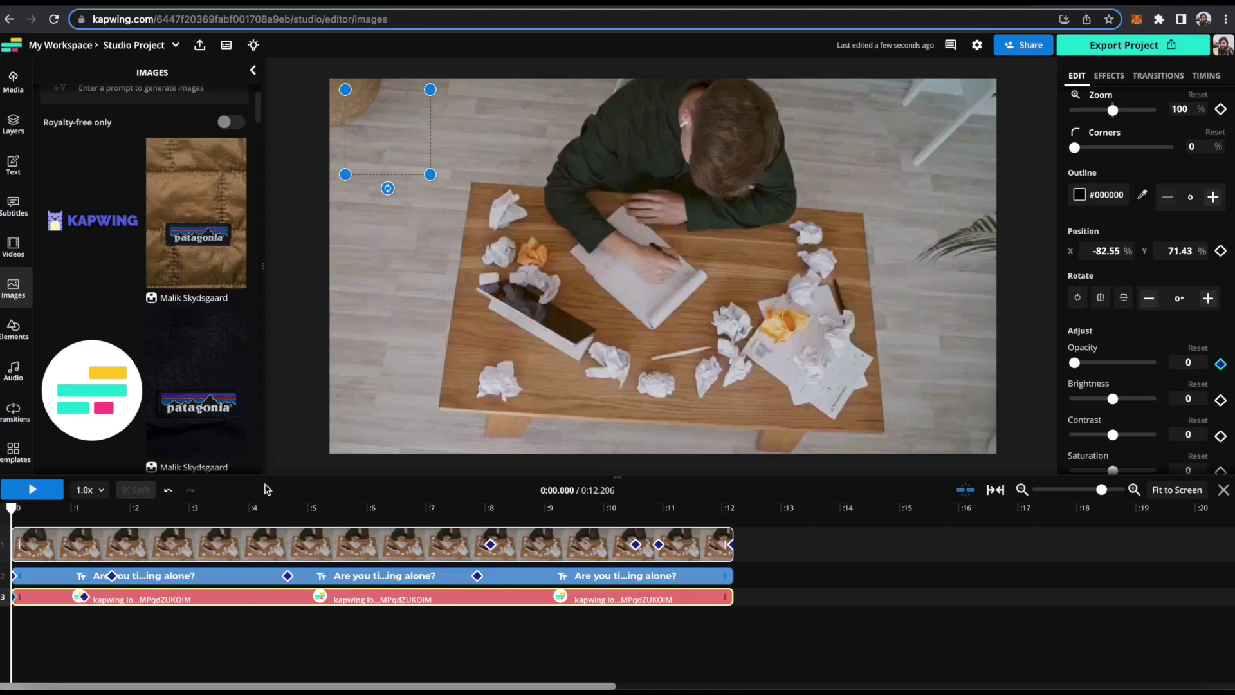
Preview the logo fade-in, then add opacity and blur keyframes for the logo near 11 seconds
key(space)
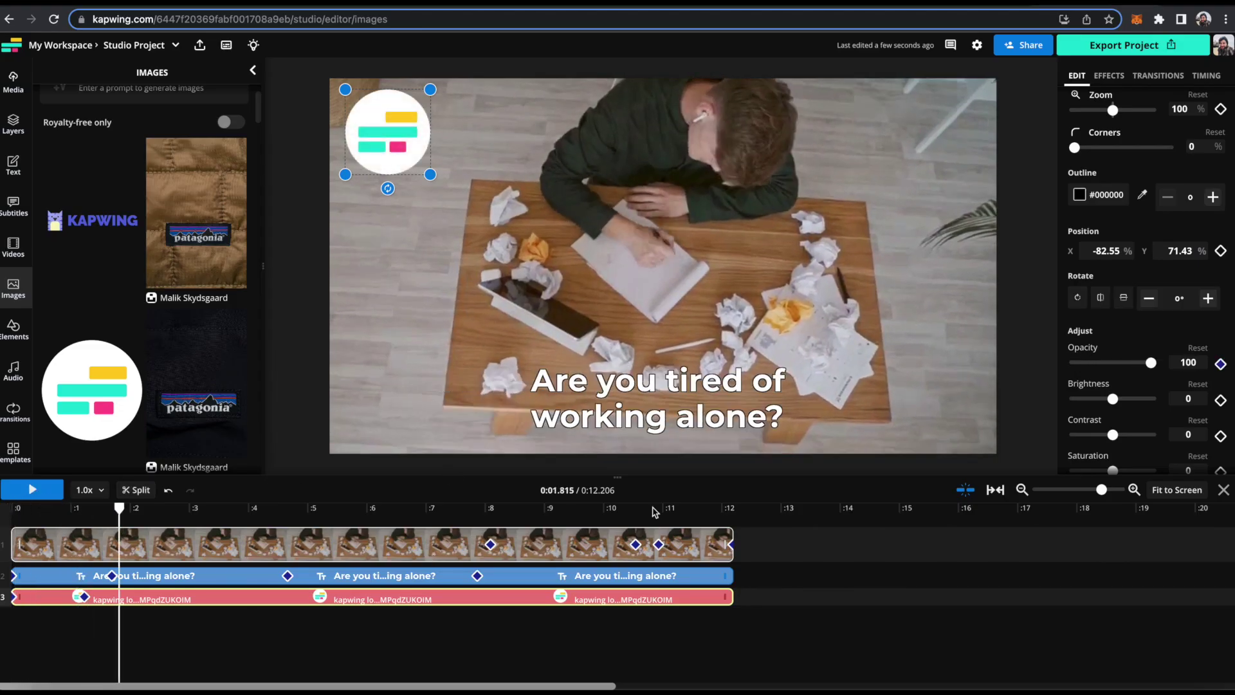
click(656, 508)
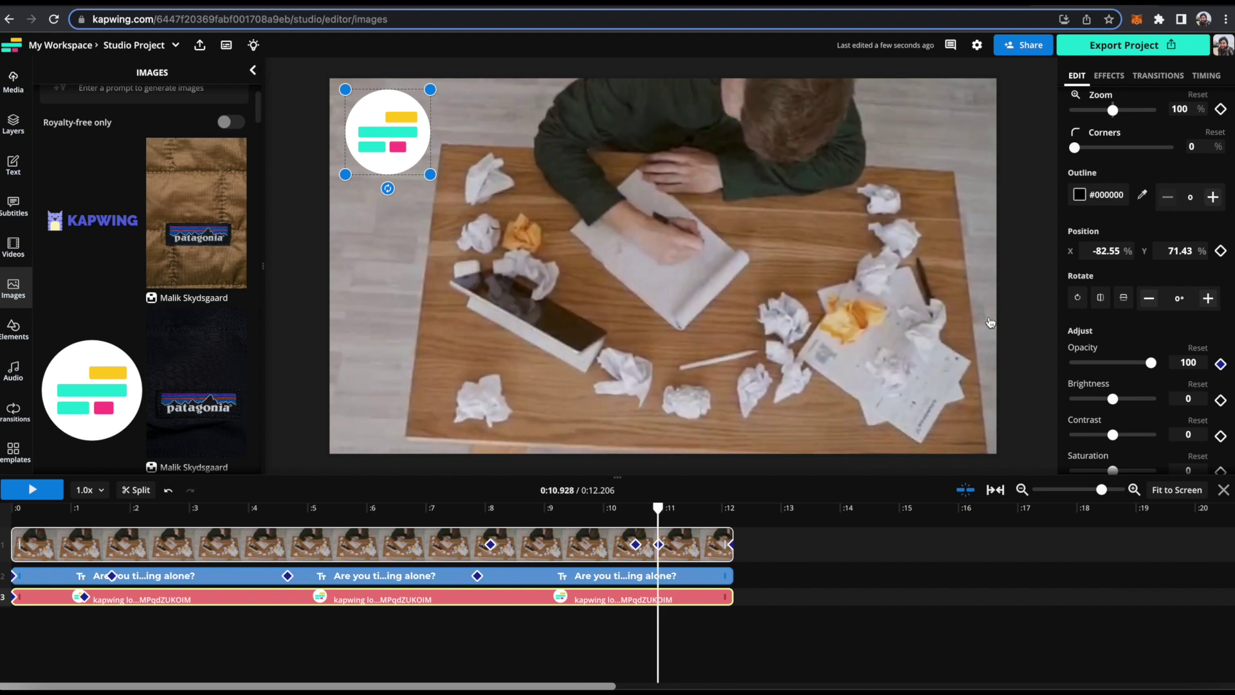
scroll(1187, 341, down, 1)
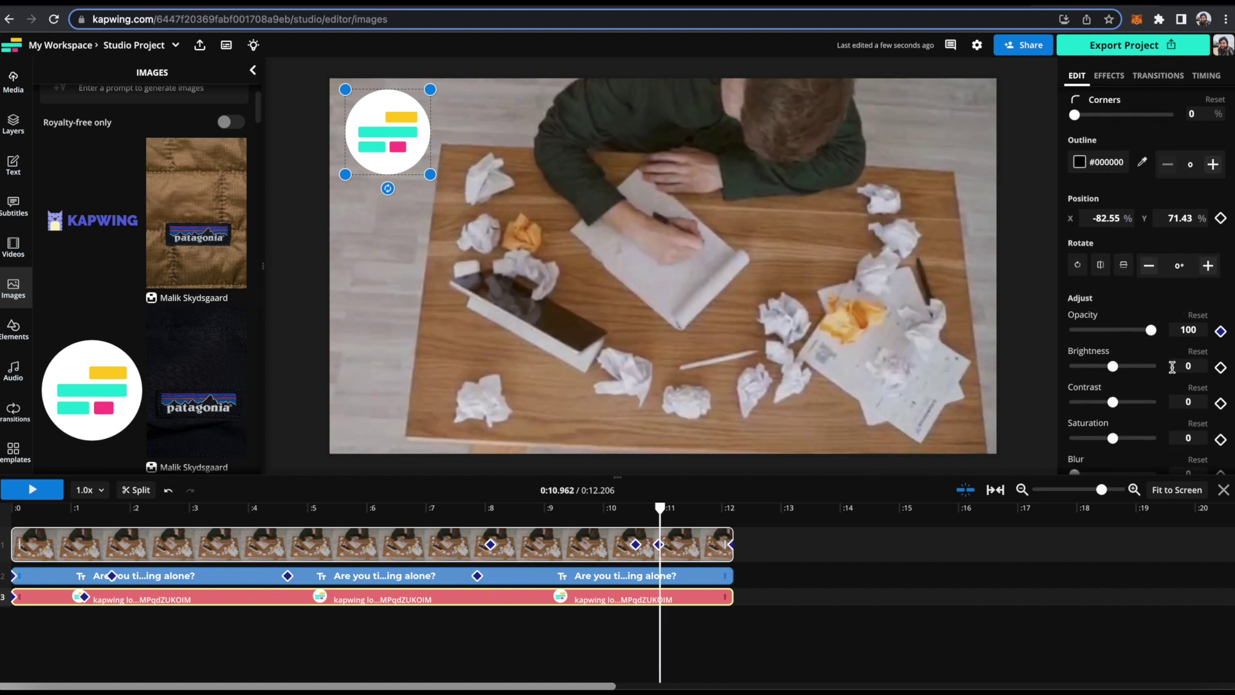
click(1220, 331)
scroll(1222, 386, down, 2)
click(1221, 397)
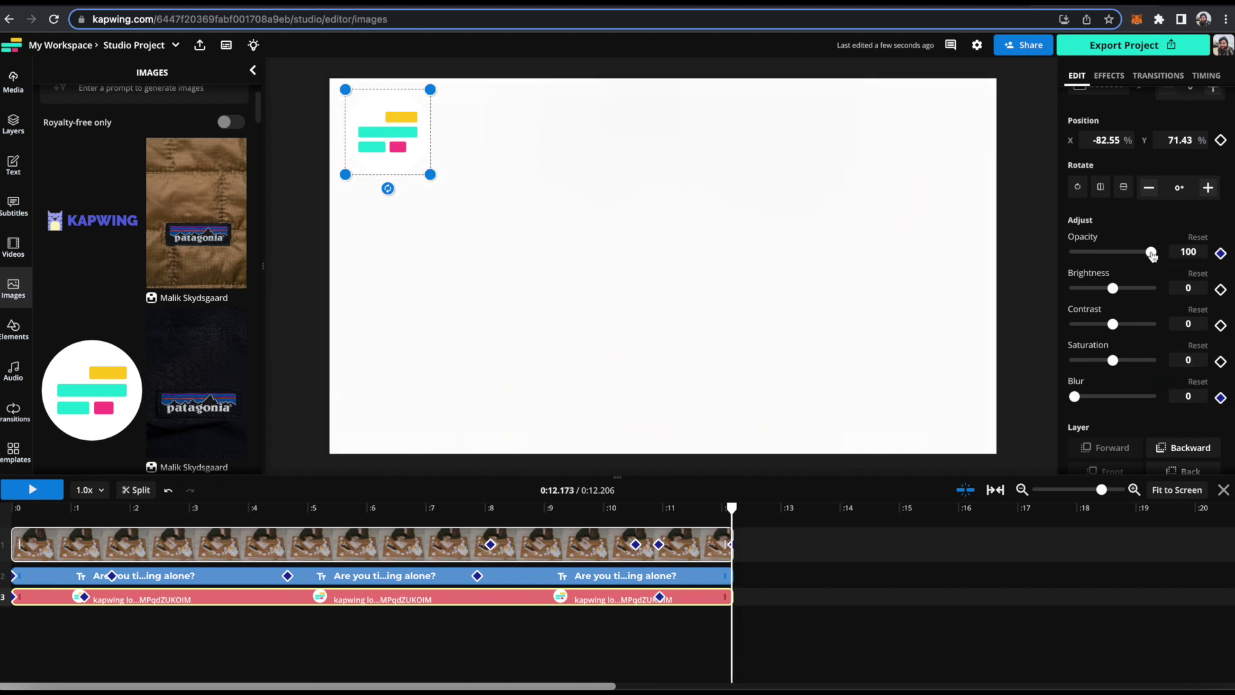
Set the logo to opacity 0 and blur 100 at the end, then play back the video
drag(1151, 251, 1040, 258)
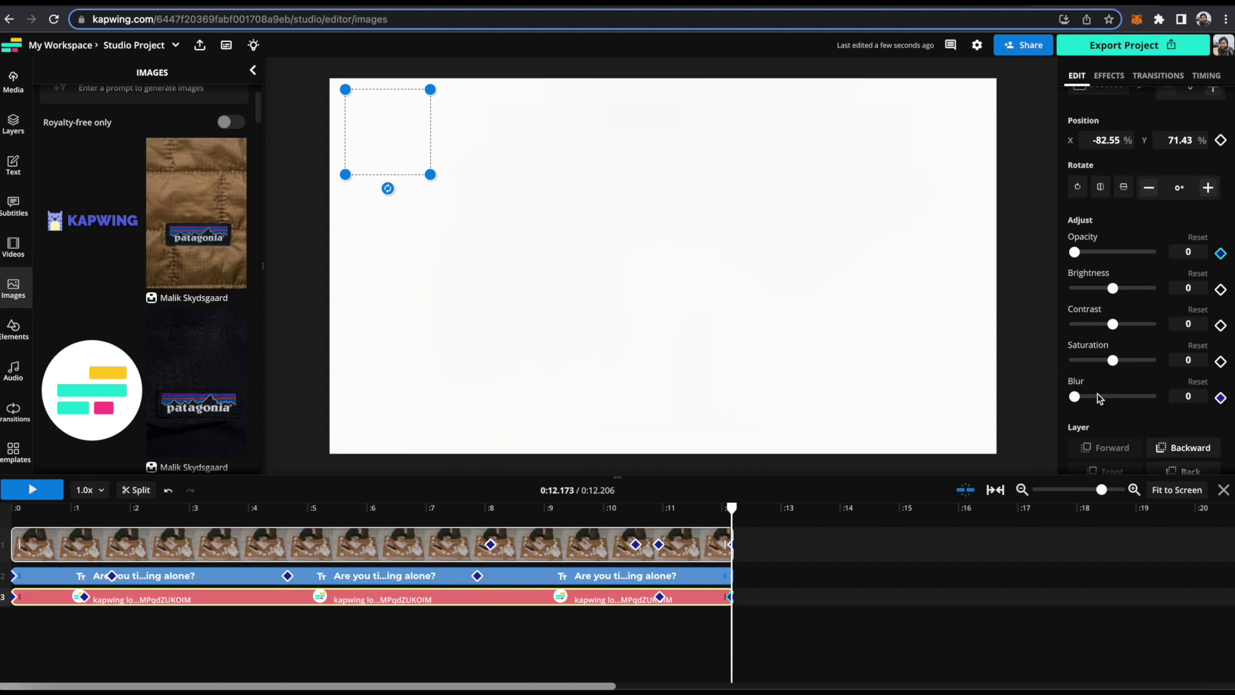
drag(1074, 397, 1154, 397)
click(631, 508)
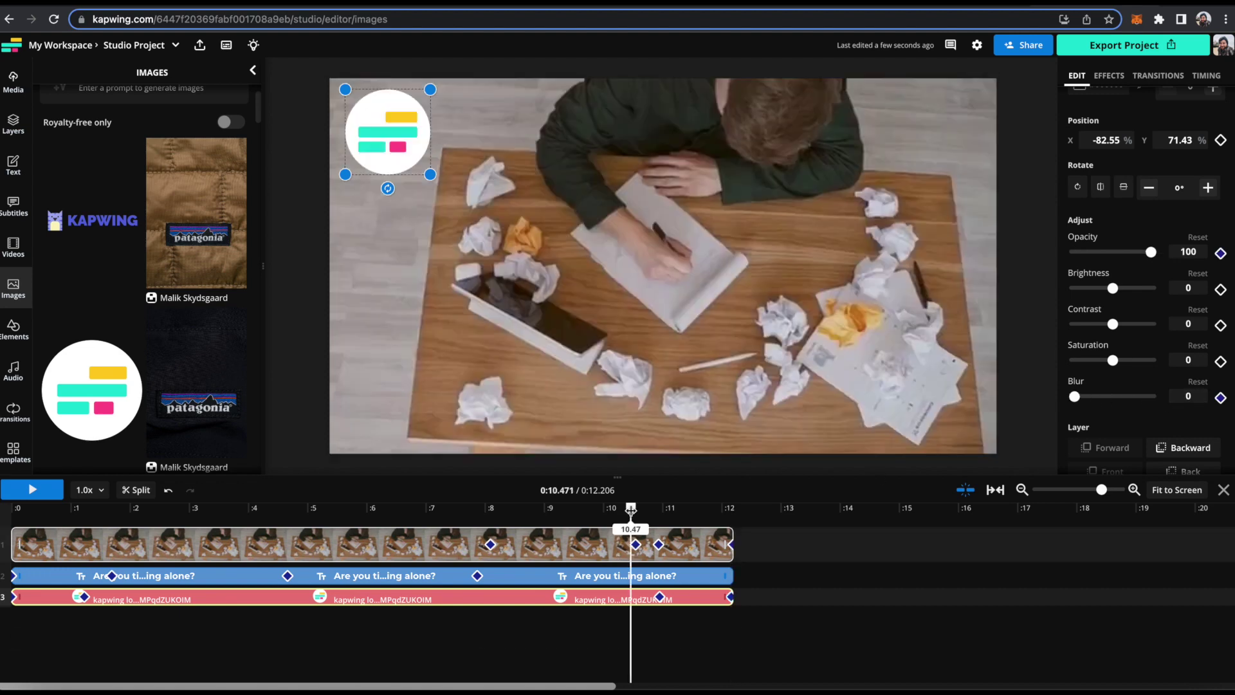
key(space)
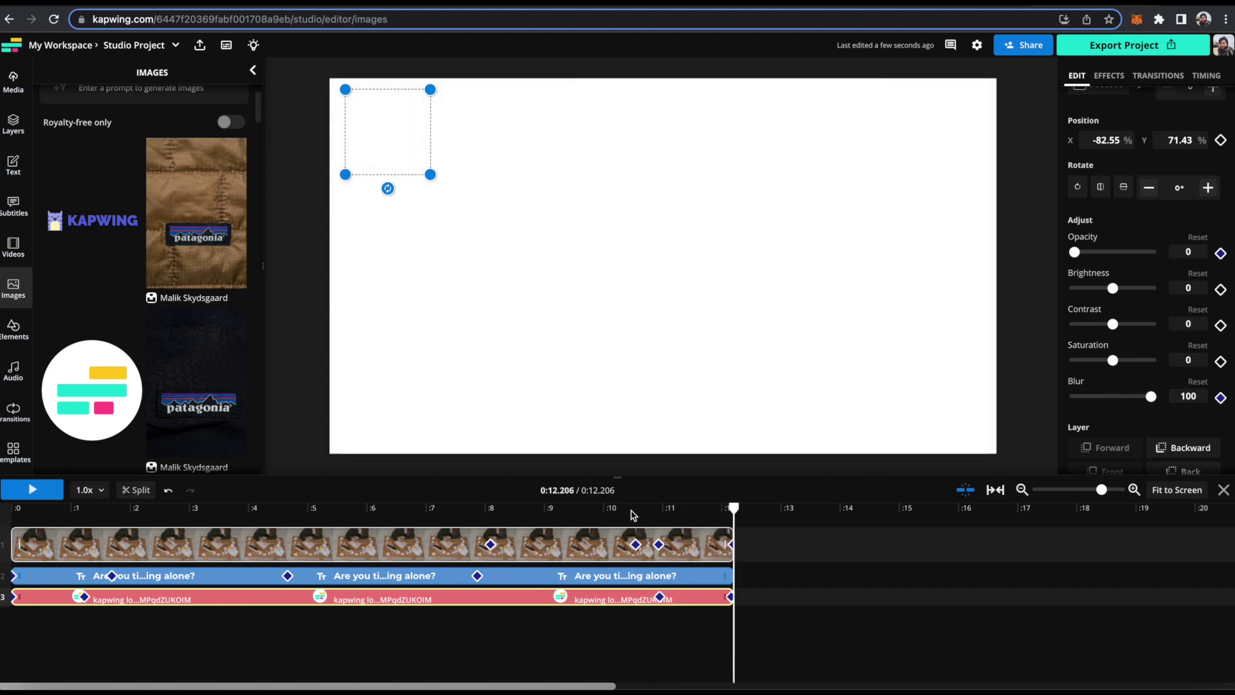
click(32, 490)
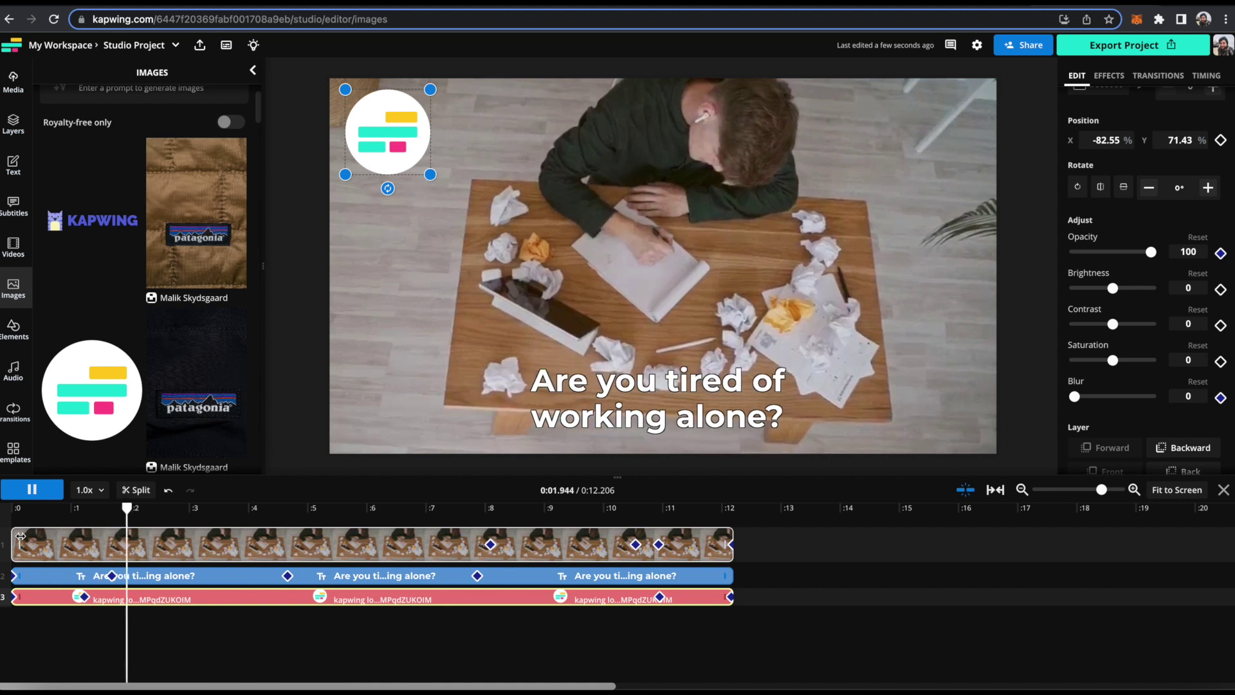